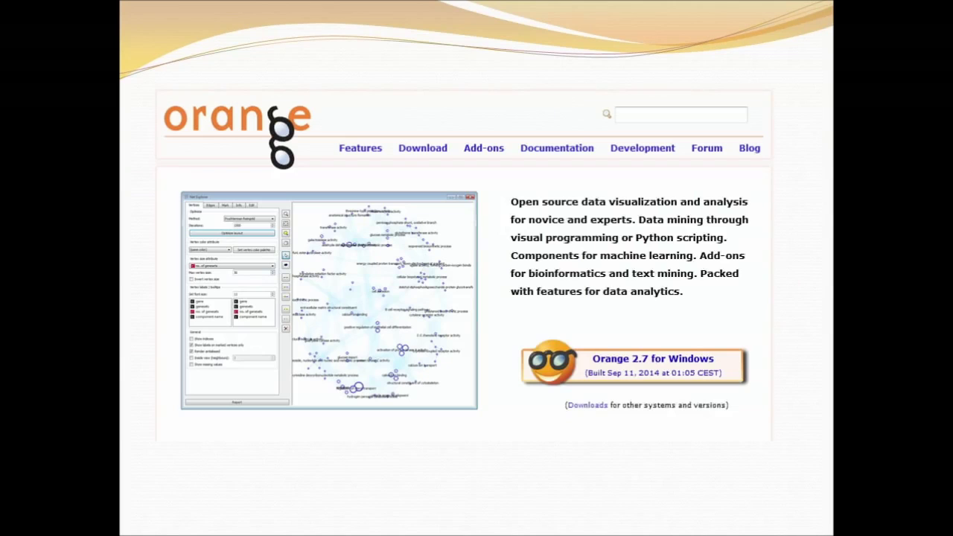
key(Right)
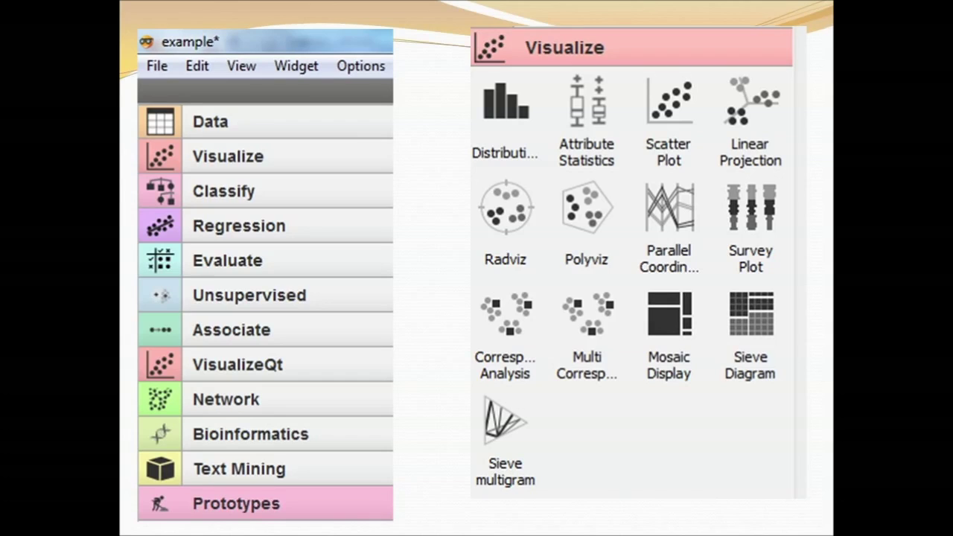
Step: Advance past the Unsupervised widgets slide to Demo, then switch to the Orange Canvas Test Learners workflow
key(Right)
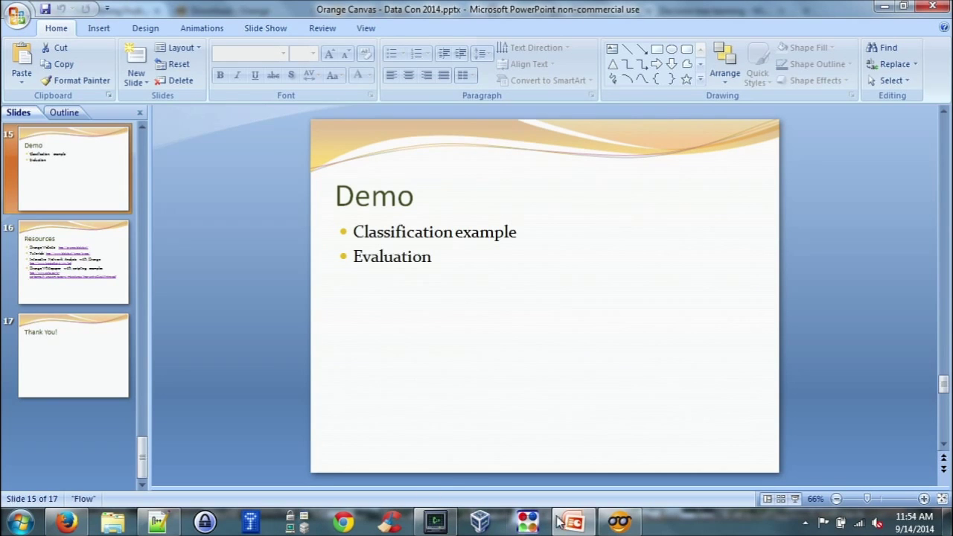
click(619, 521)
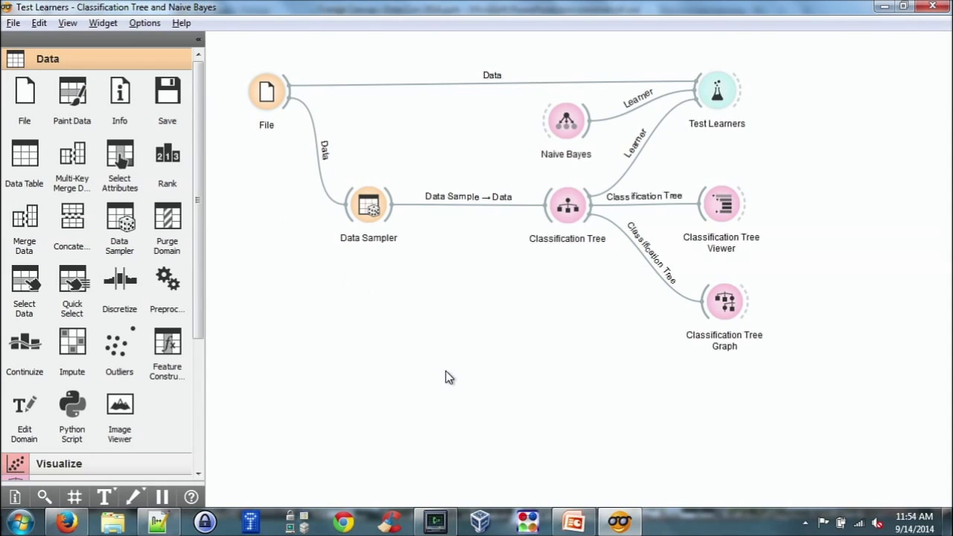
Step: Create a new scheme, keeping the default untitled name
click(13, 23)
click(22, 35)
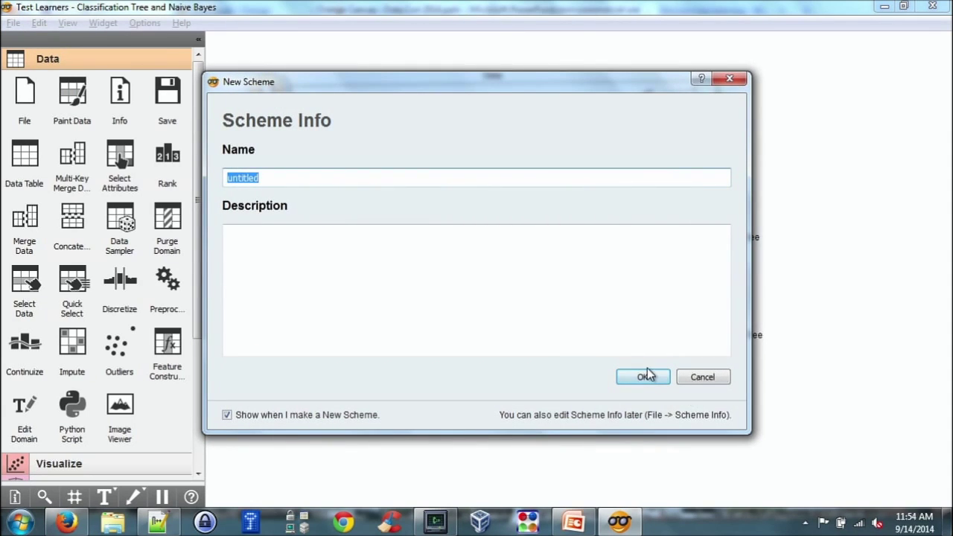
click(642, 377)
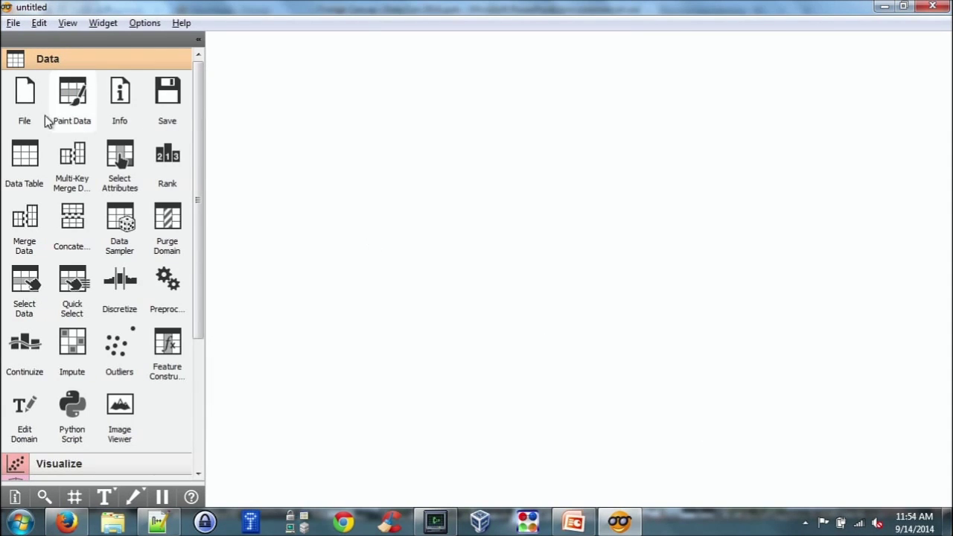
Step: Add a File widget to the canvas and open its settings showing iris.tab loaded
click(22, 107)
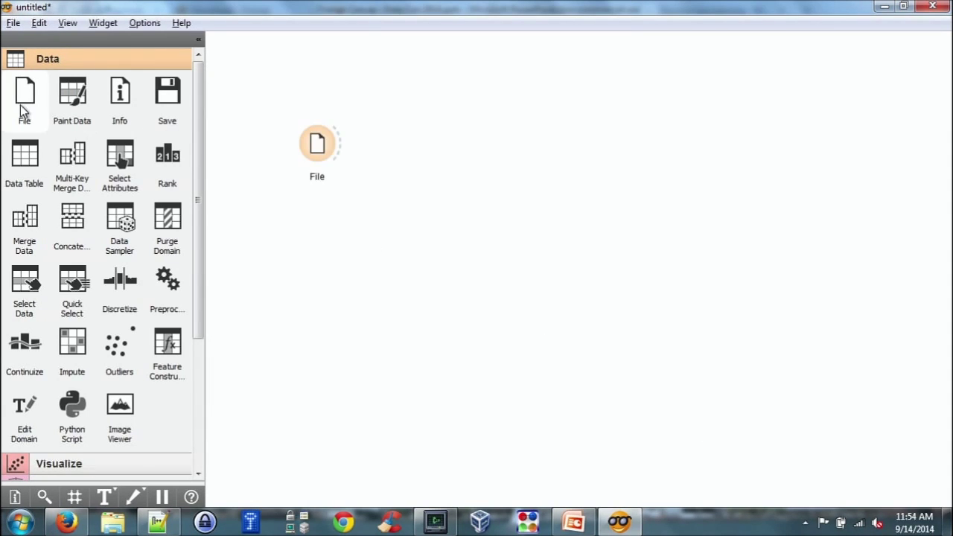
click(317, 147)
double_click(317, 146)
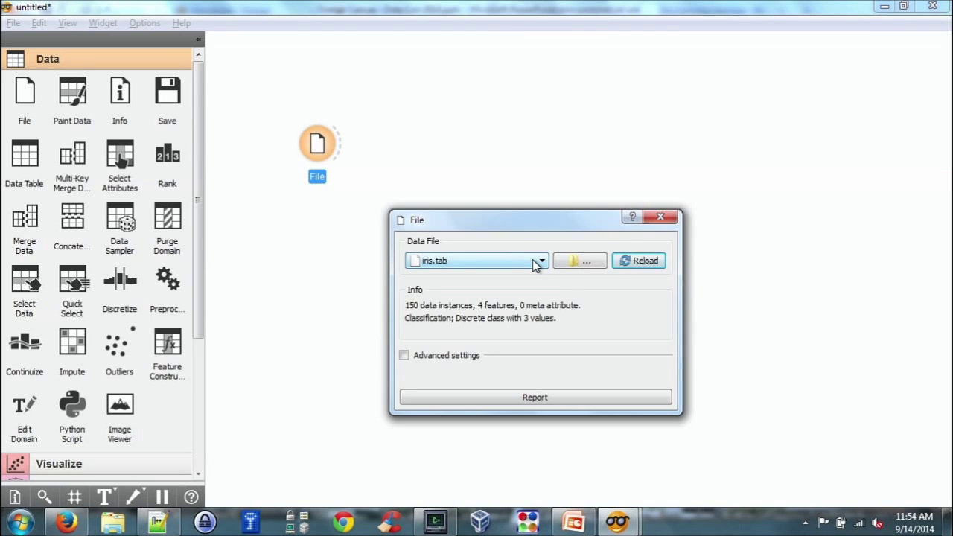
Step: Close the File widget's settings window, leaving only File on the canvas
click(666, 215)
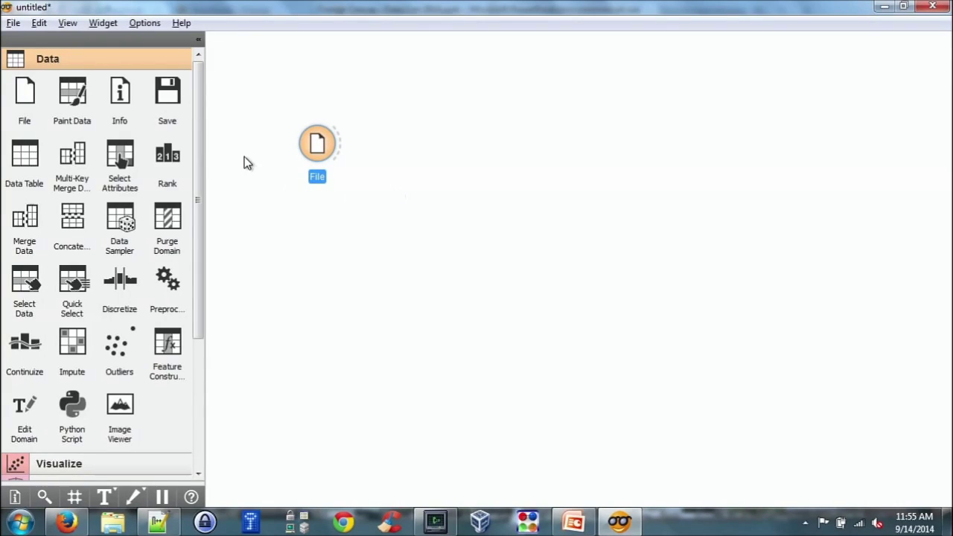
Step: Add a Data Table, link File's data output to it, and open it to show the 150 iris examples
click(20, 161)
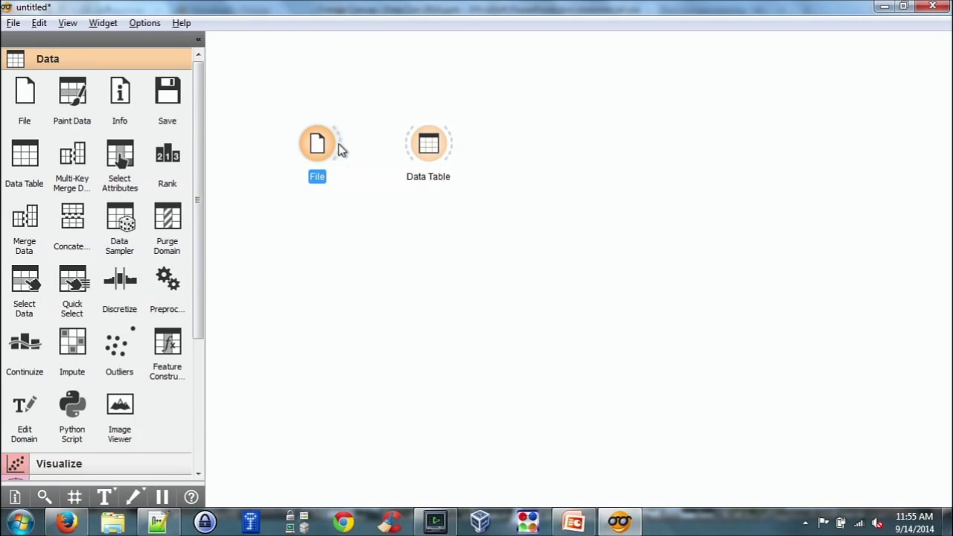
drag(340, 149, 415, 145)
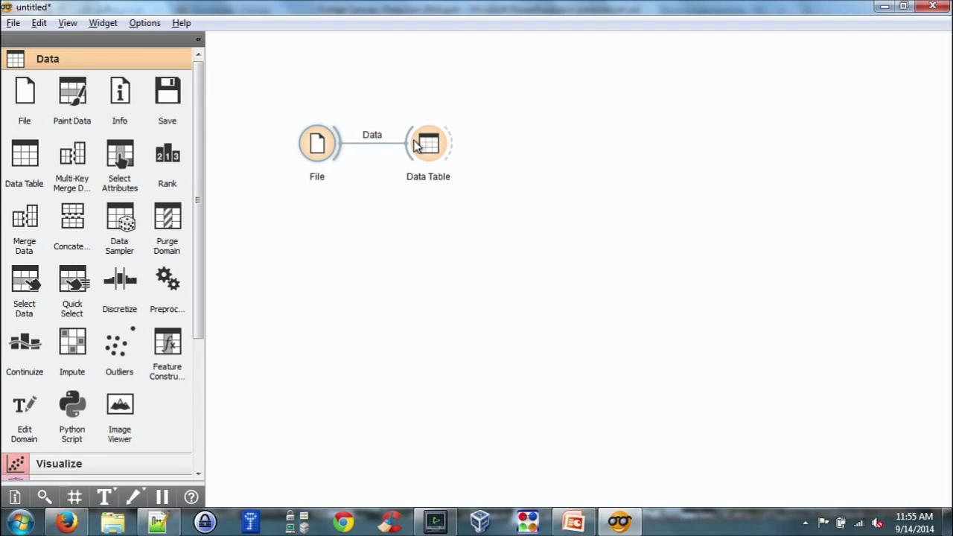
double_click(416, 145)
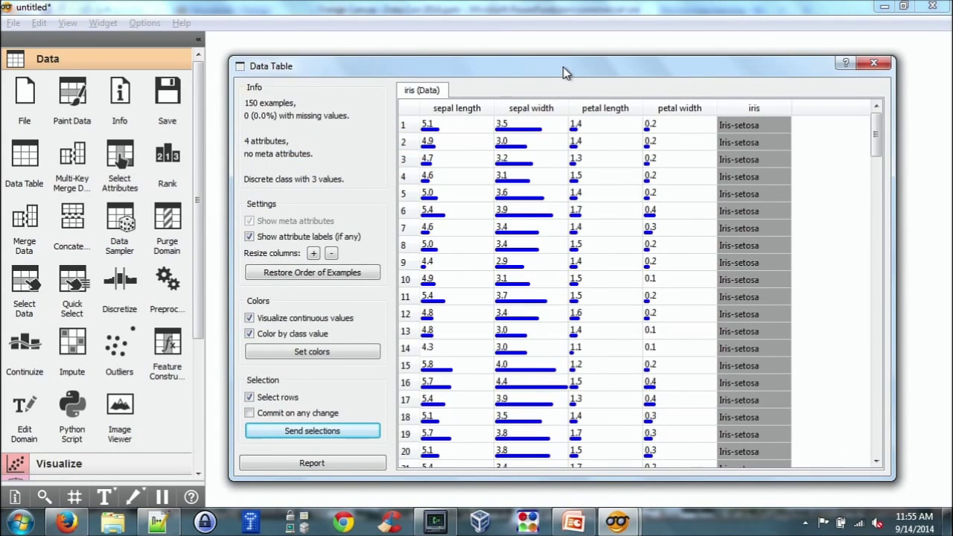
Step: Scroll the Data Table down to the Iris-virginica rows, then close the window
drag(563, 72, 547, 60)
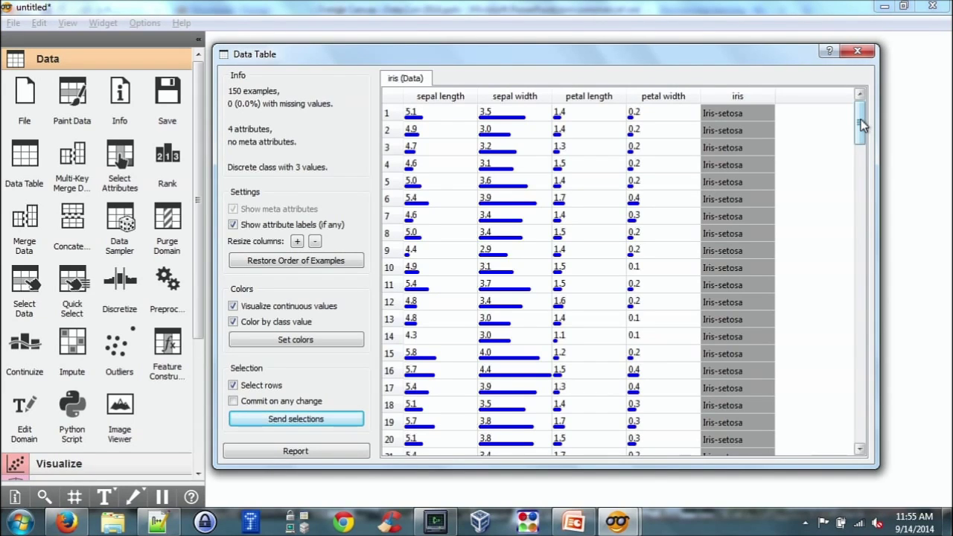
drag(861, 125, 876, 360)
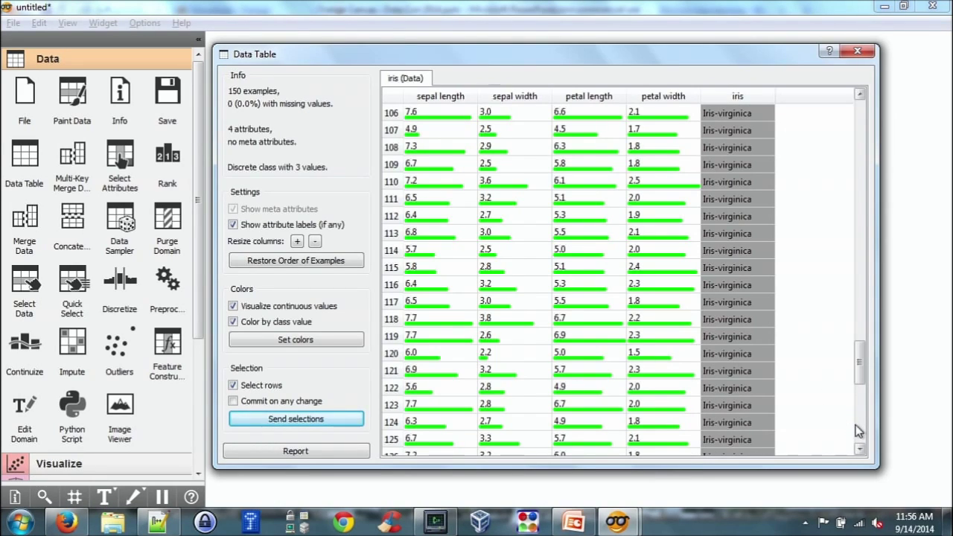
click(857, 52)
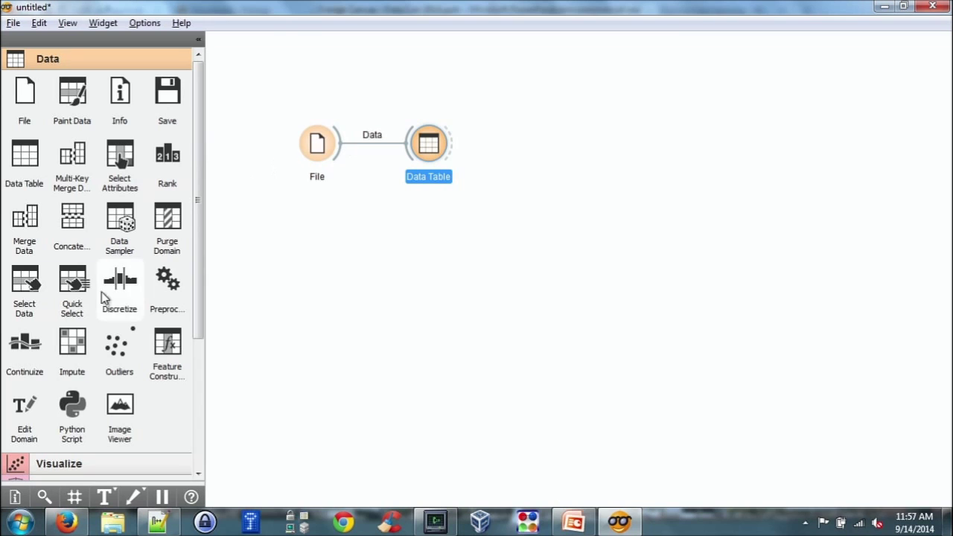
click(172, 527)
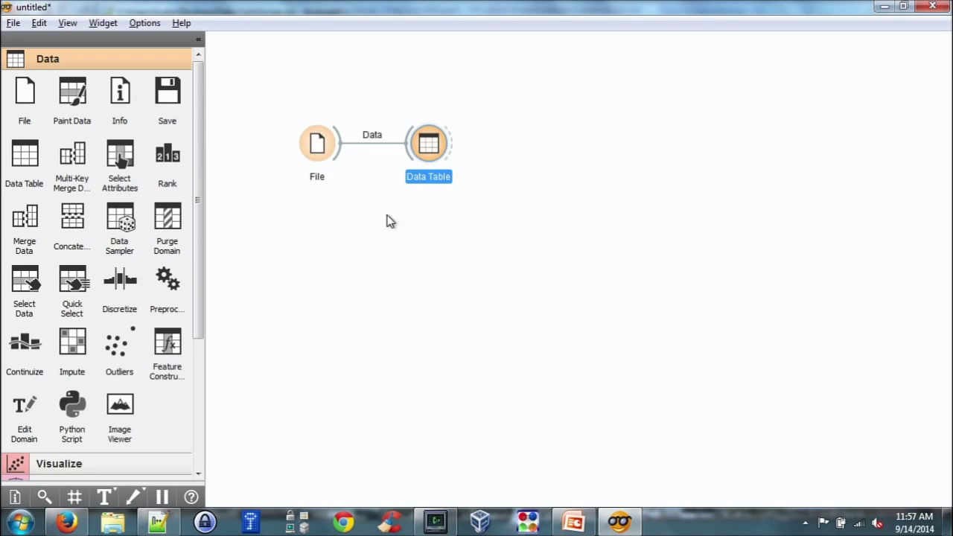
Step: Place a Scatter Plot widget below Data Table and link File's data output to it
click(58, 464)
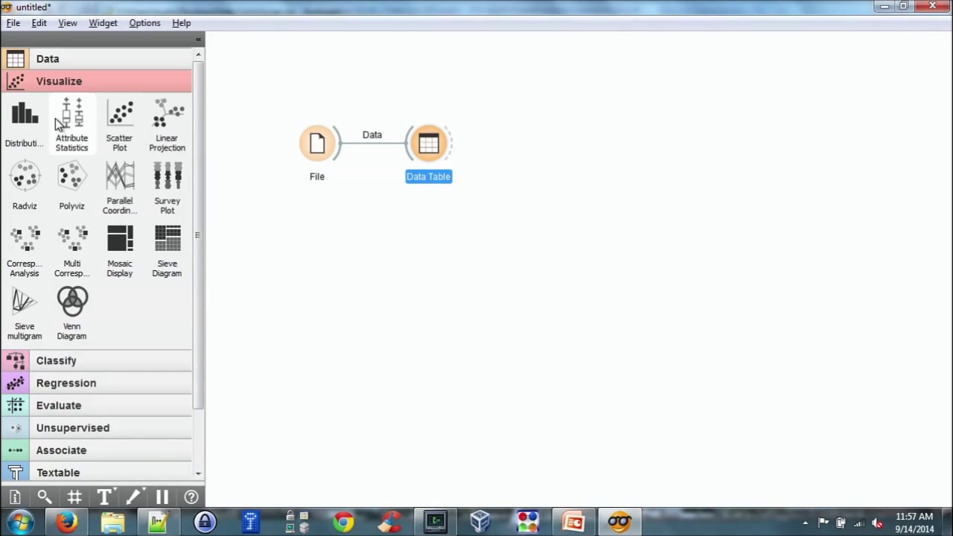
click(119, 128)
drag(118, 122, 416, 217)
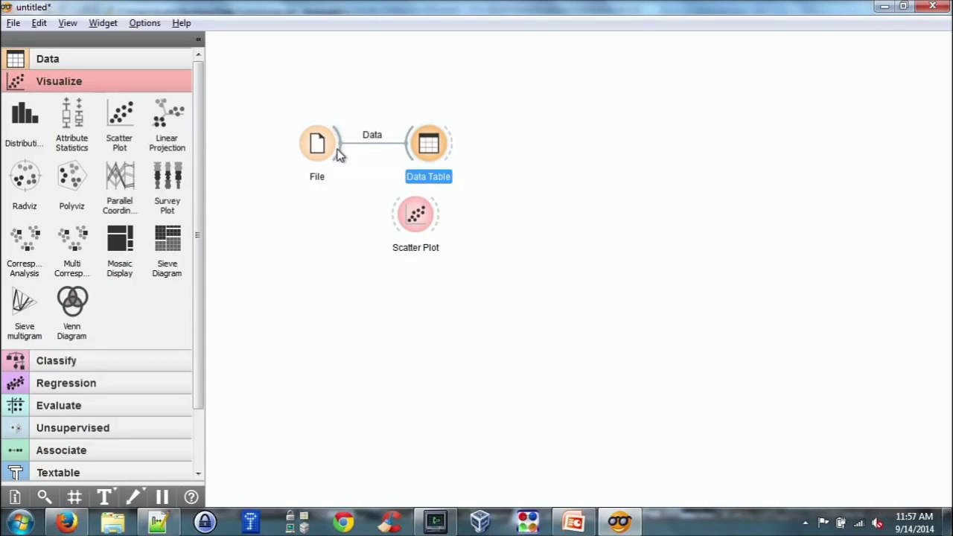
drag(339, 154, 395, 225)
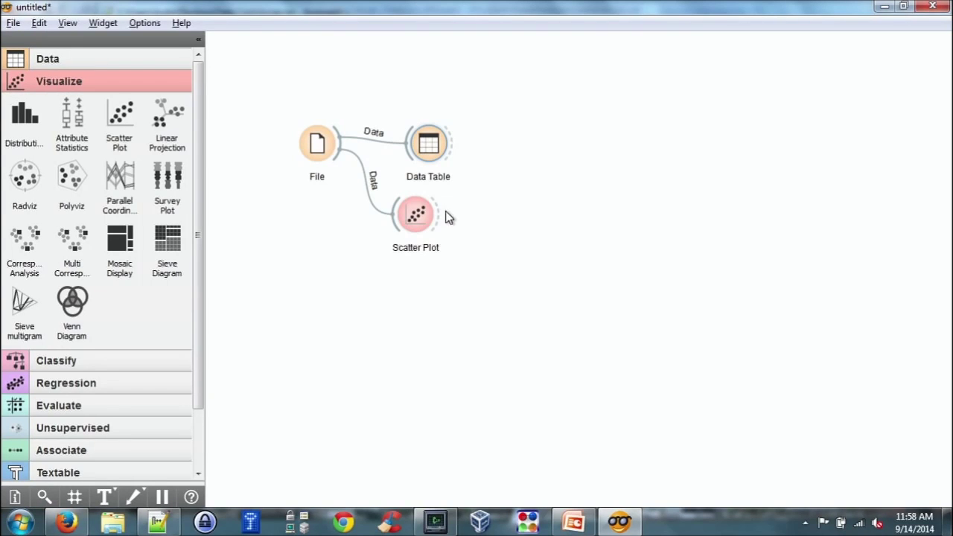
Step: Open the Scatter Plot of sepal width versus sepal length and launch VizRank
double_click(414, 215)
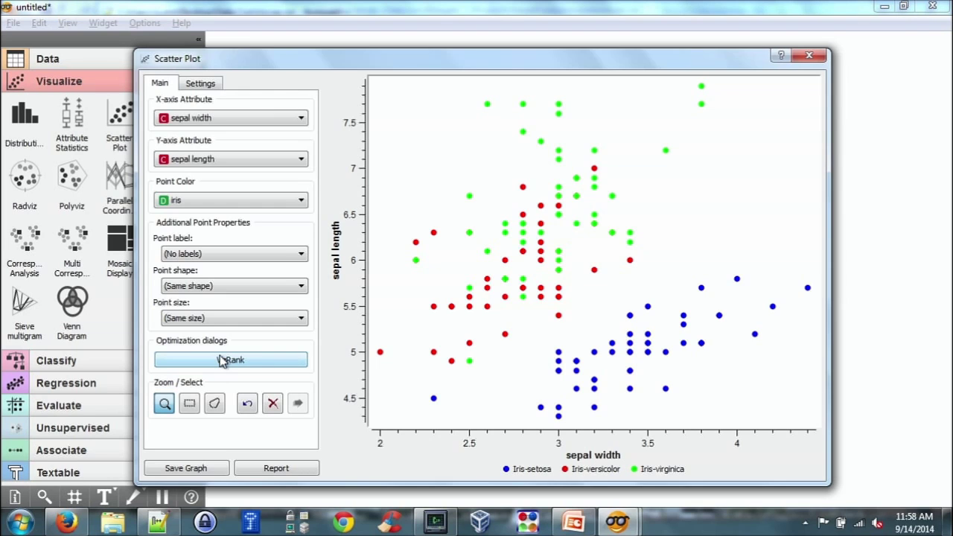
click(222, 361)
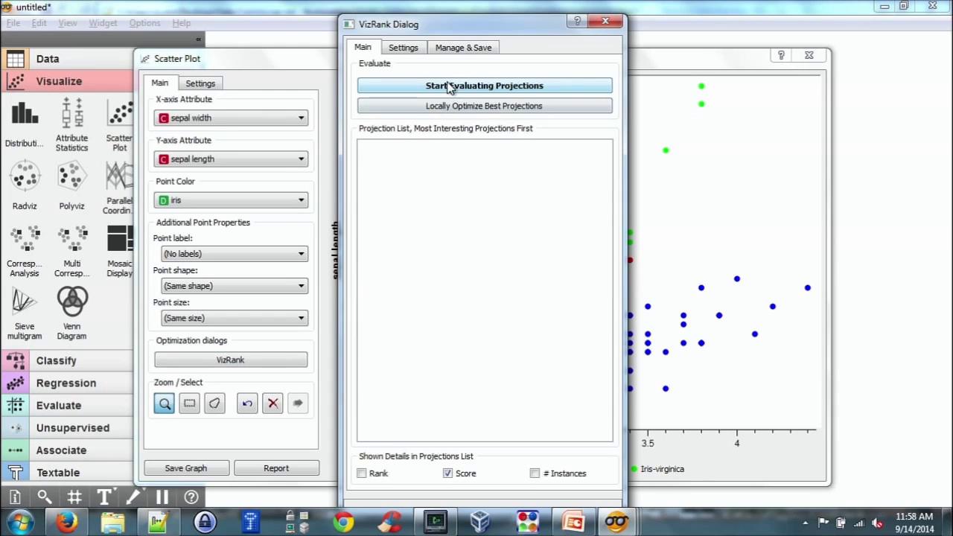
Step: Evaluate projections in VizRank, ranking petal length vs petal width top at 95.67, and move the dialog aside
click(560, 87)
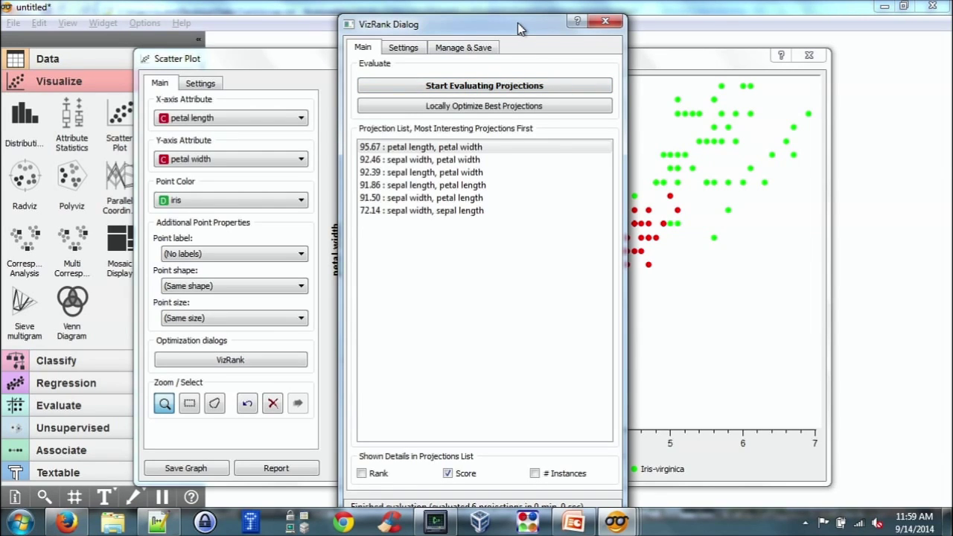
drag(520, 29, 249, 39)
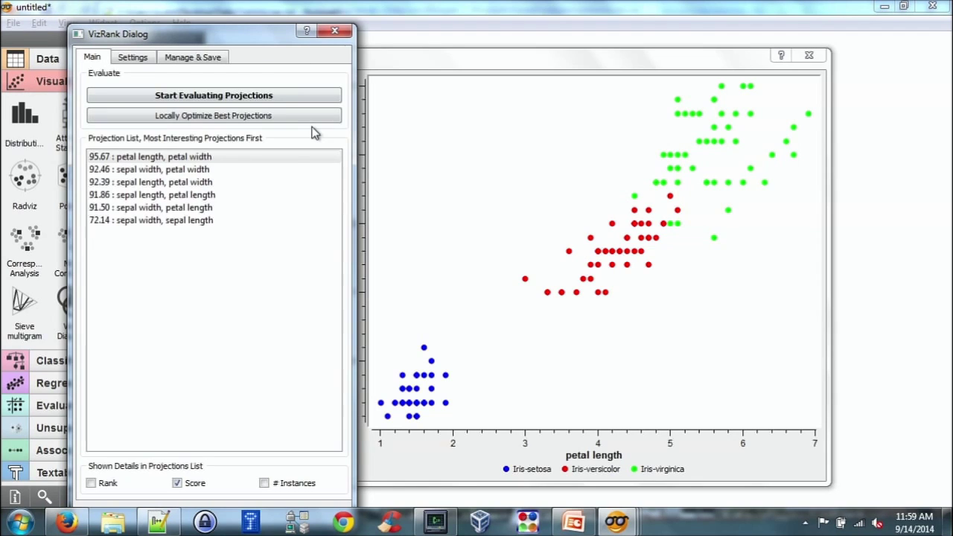
Step: Step through all six ranked projections, then reselect the 95.67 petal length vs petal width view
click(234, 157)
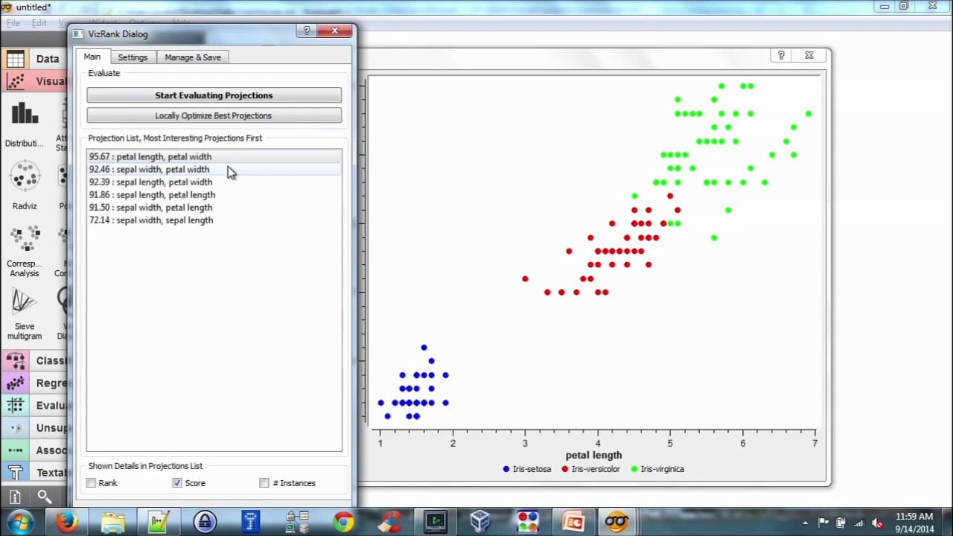
click(228, 171)
key(Down)
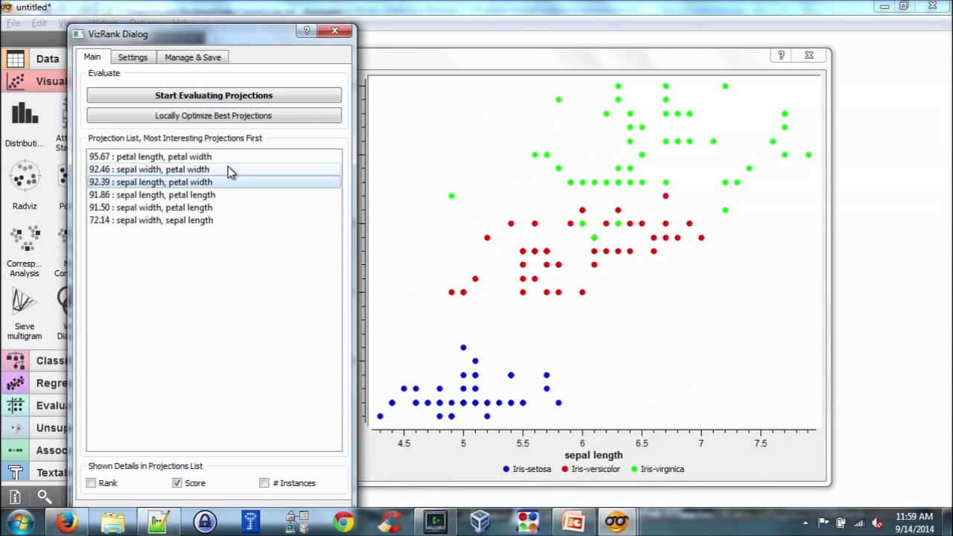
key(Down)
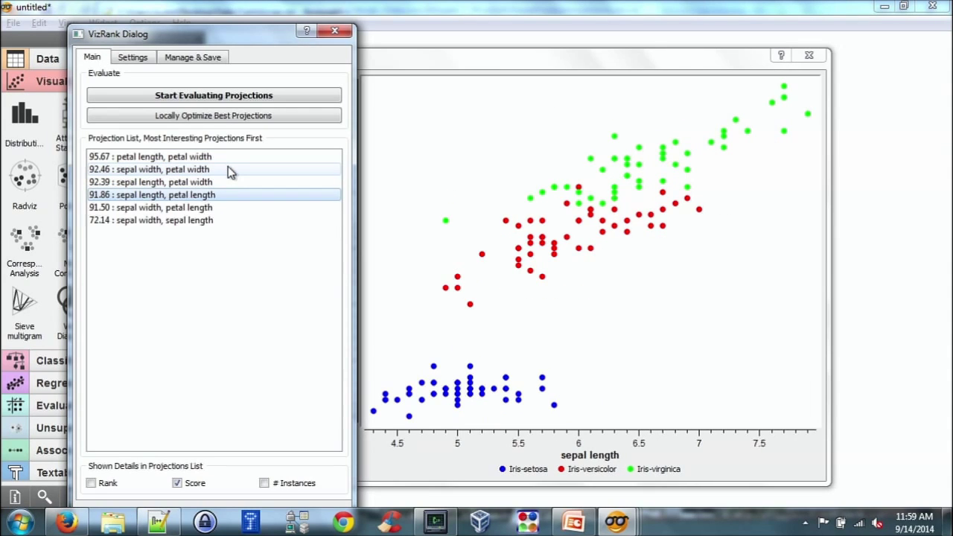
key(Down)
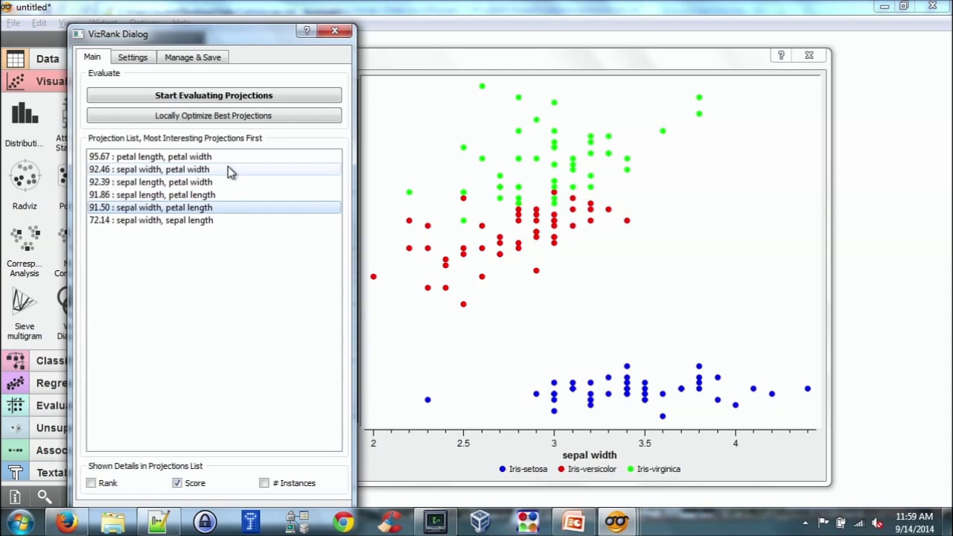
key(Down)
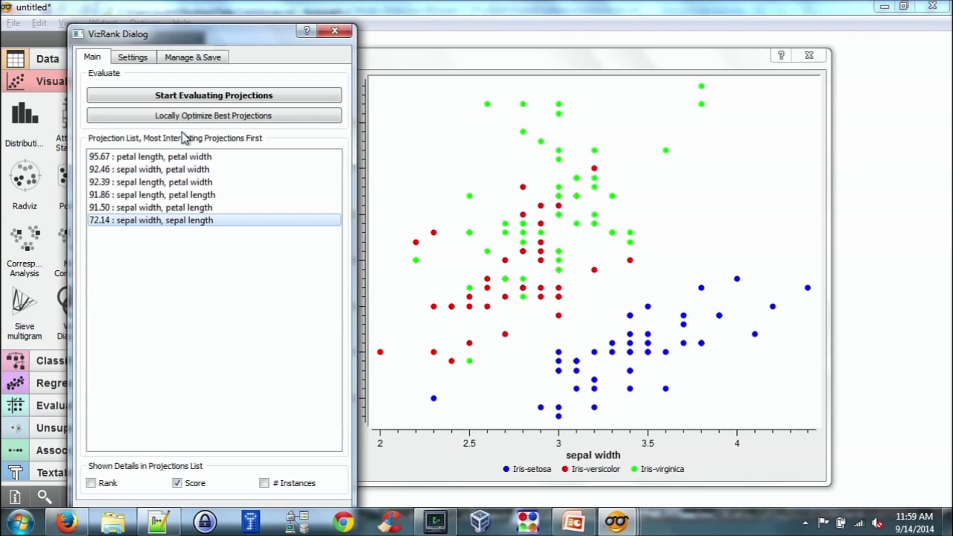
click(185, 163)
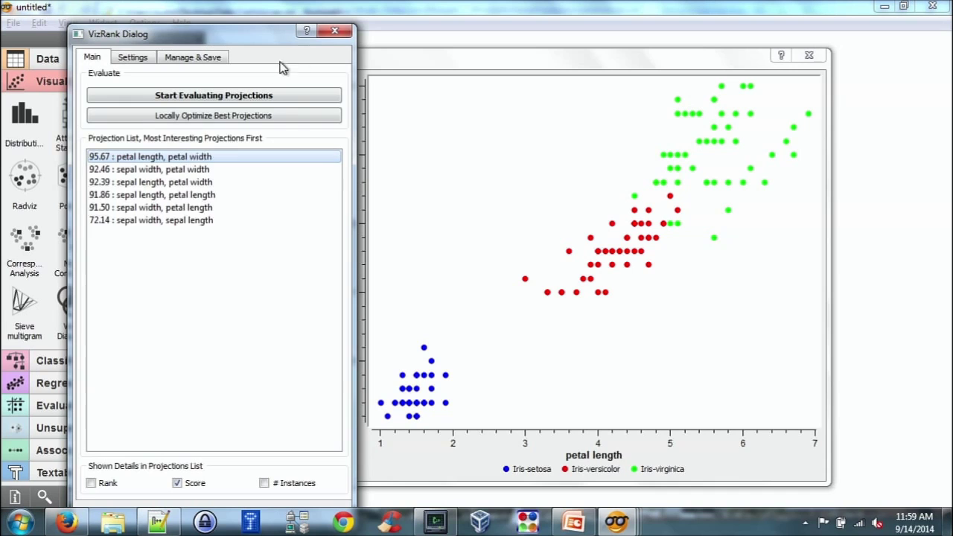
Step: Close the VizRank and Scatter Plot windows and deselect widgets on the canvas
click(336, 33)
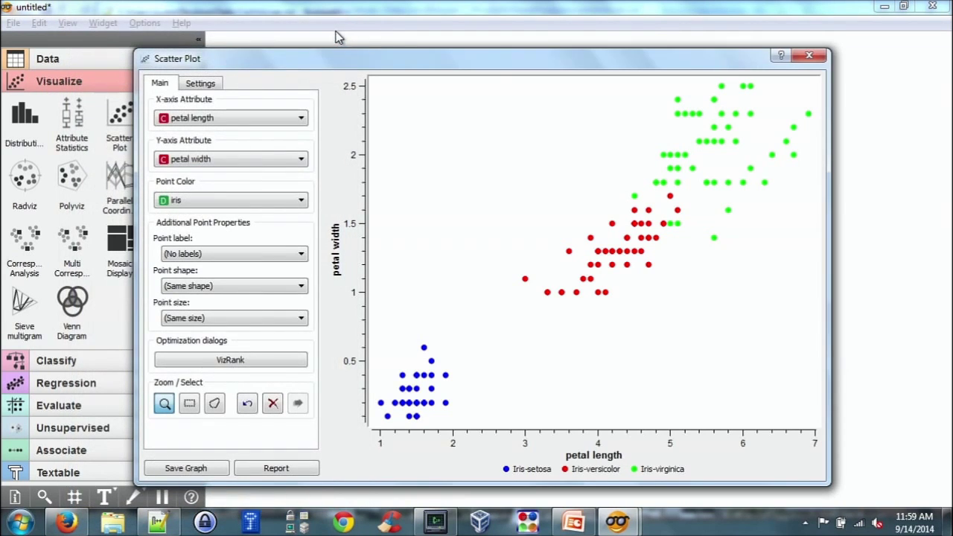
click(810, 58)
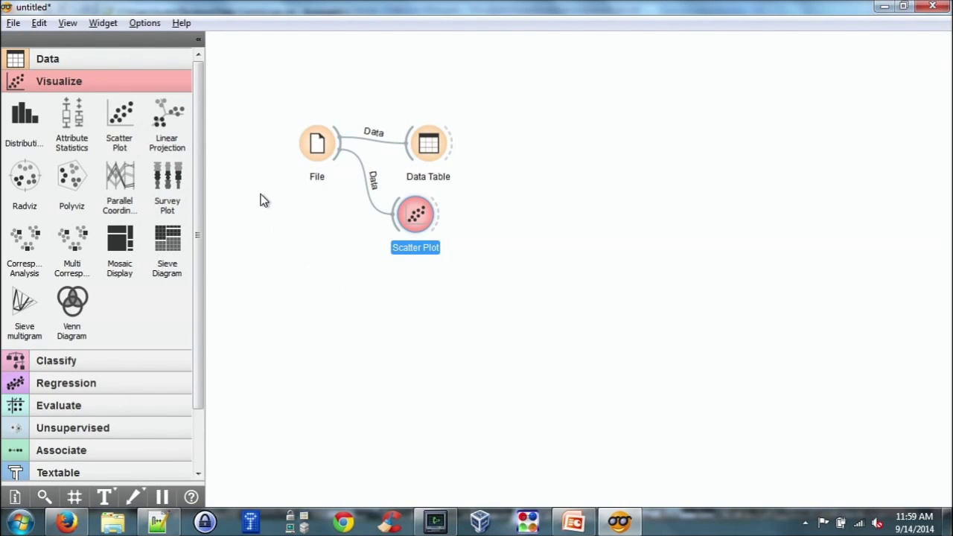
click(258, 171)
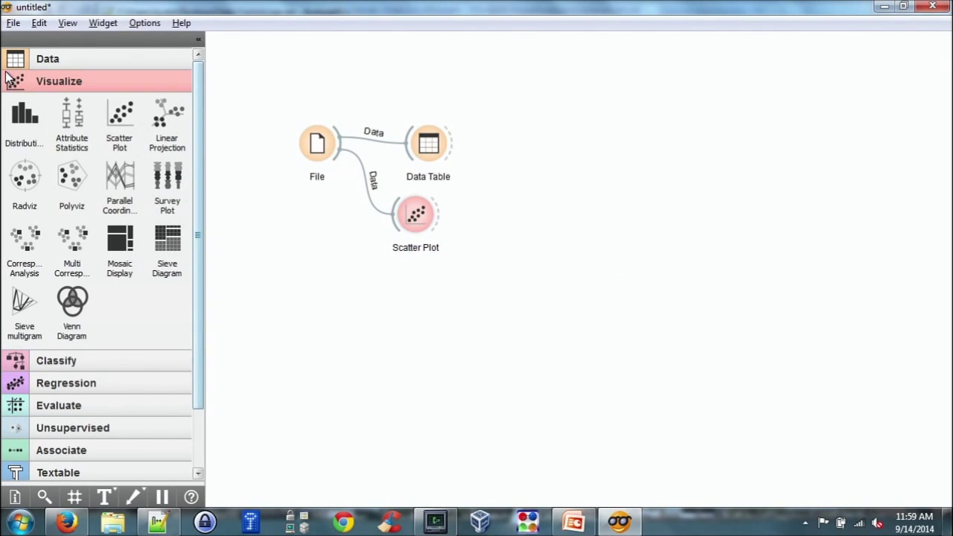
Step: Open 1_classification_tree.ows from File > Open, discarding the untitled scheme's unsaved changes
click(12, 23)
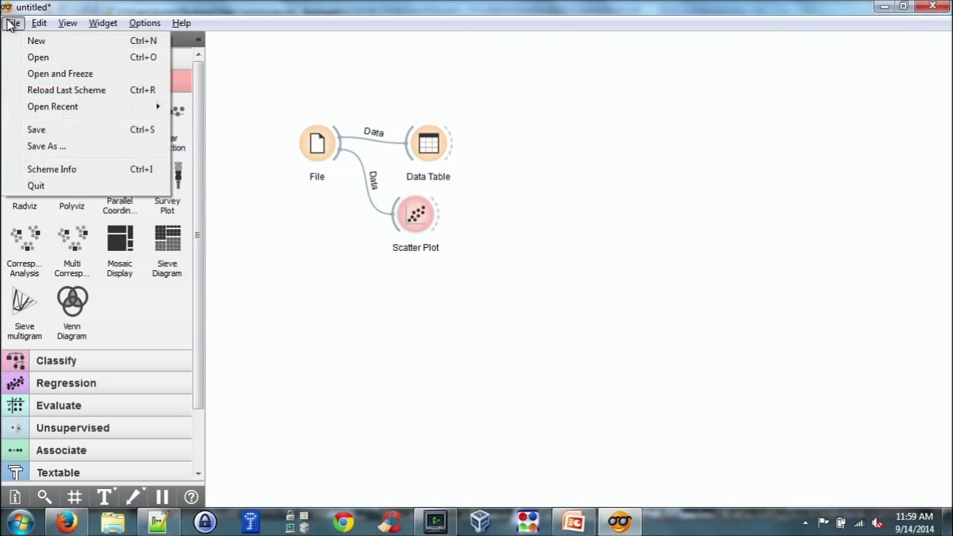
click(39, 63)
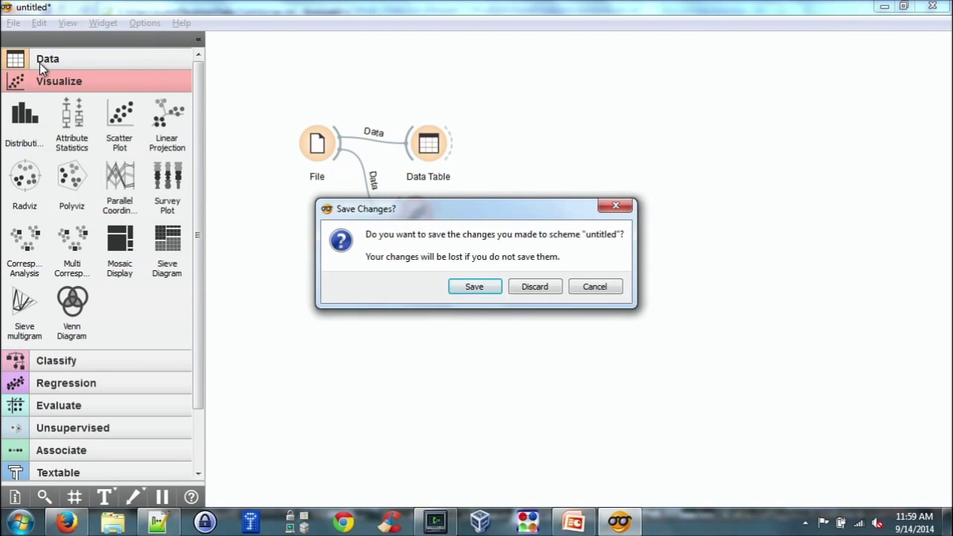
click(543, 287)
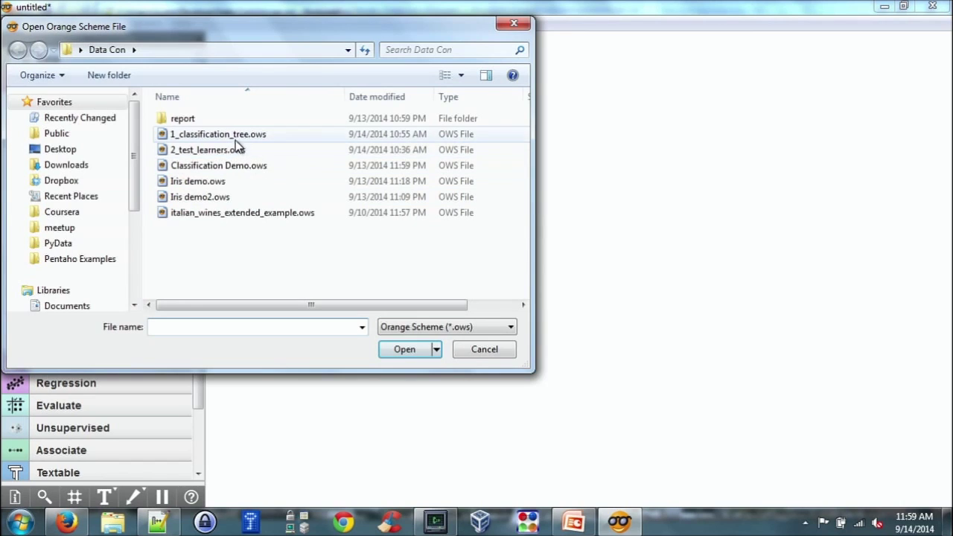
double_click(236, 135)
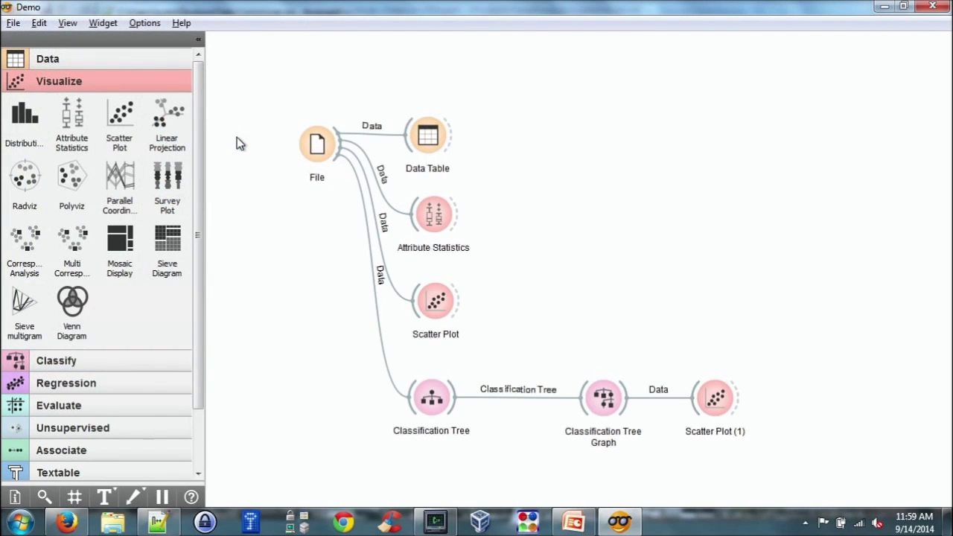
double_click(434, 215)
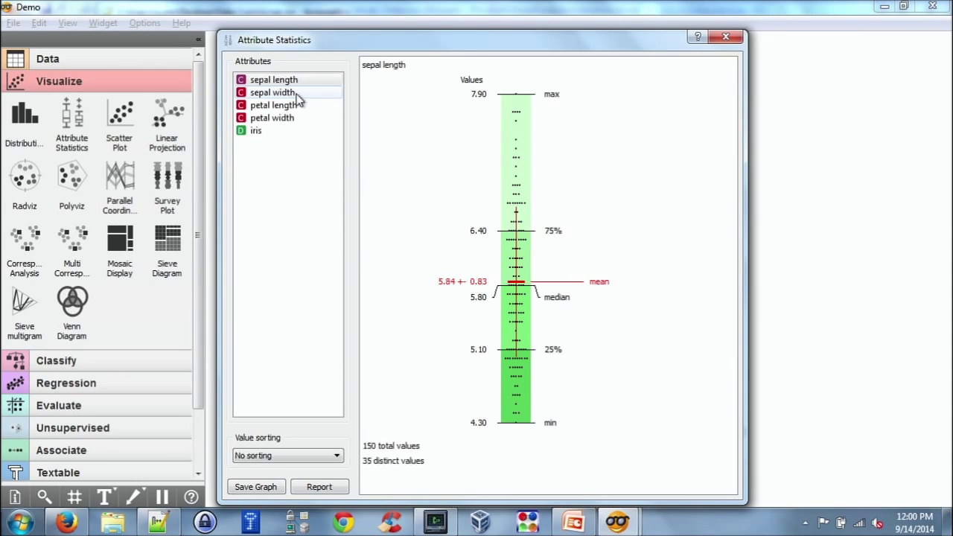
click(297, 94)
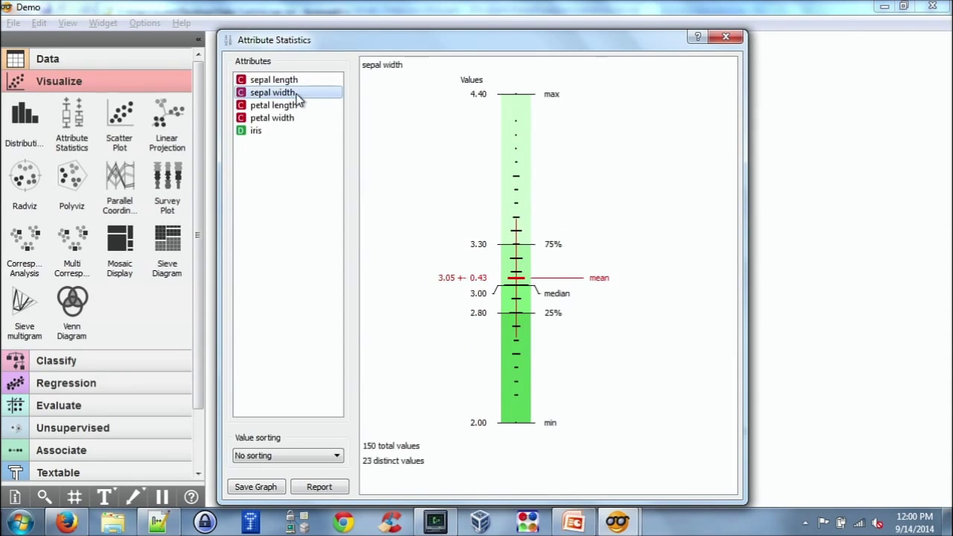
key(Down)
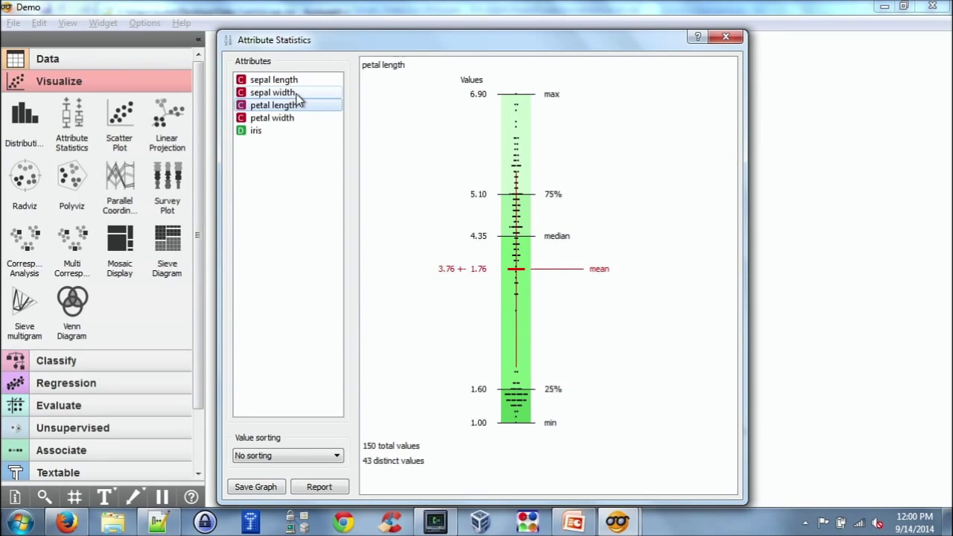
key(Down)
key(Down)
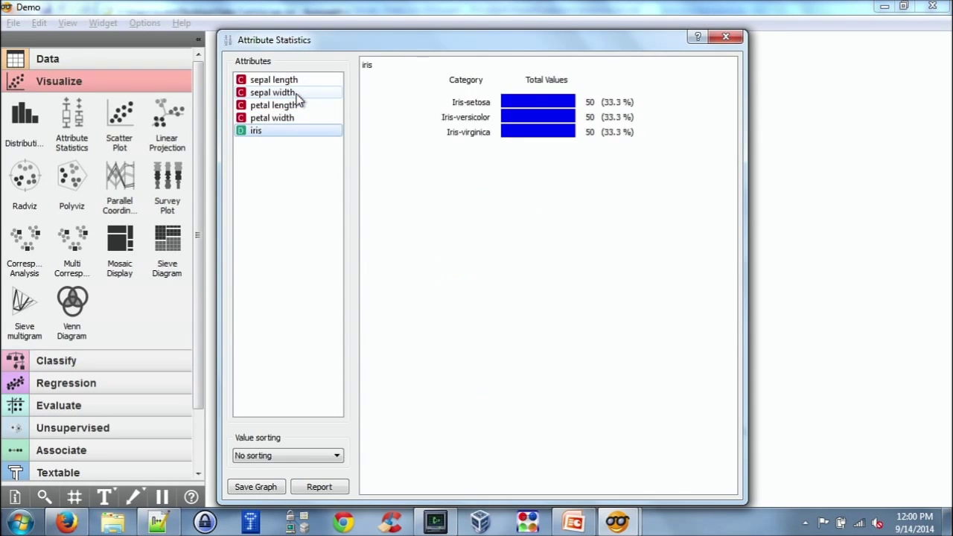
click(726, 36)
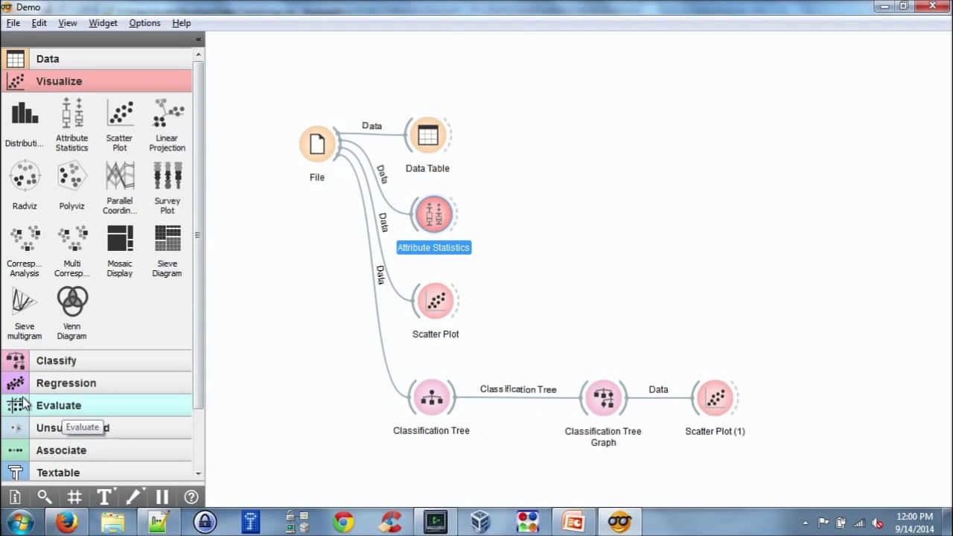
Step: Expand Classify, review the Classification Tree learner's settings unchanged, and open the iris tree graph
click(56, 364)
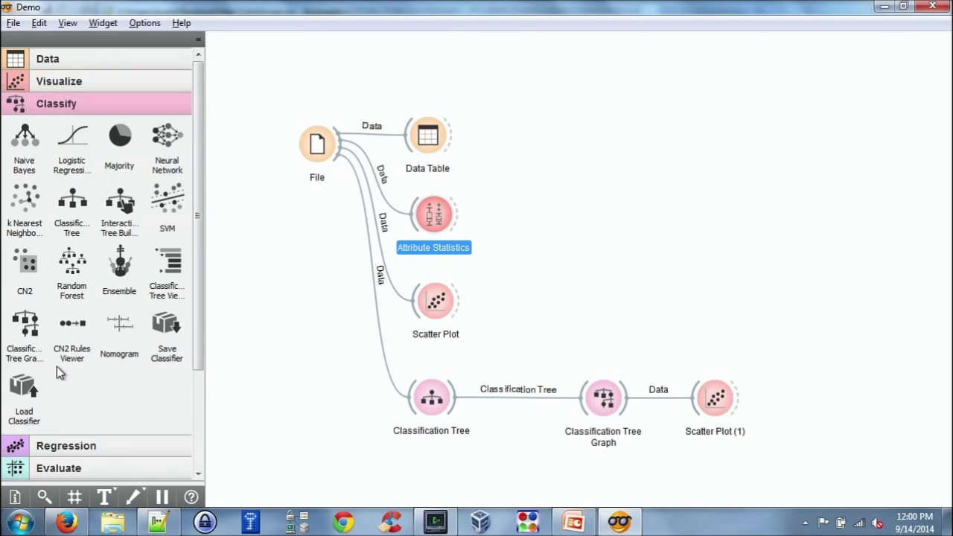
double_click(428, 404)
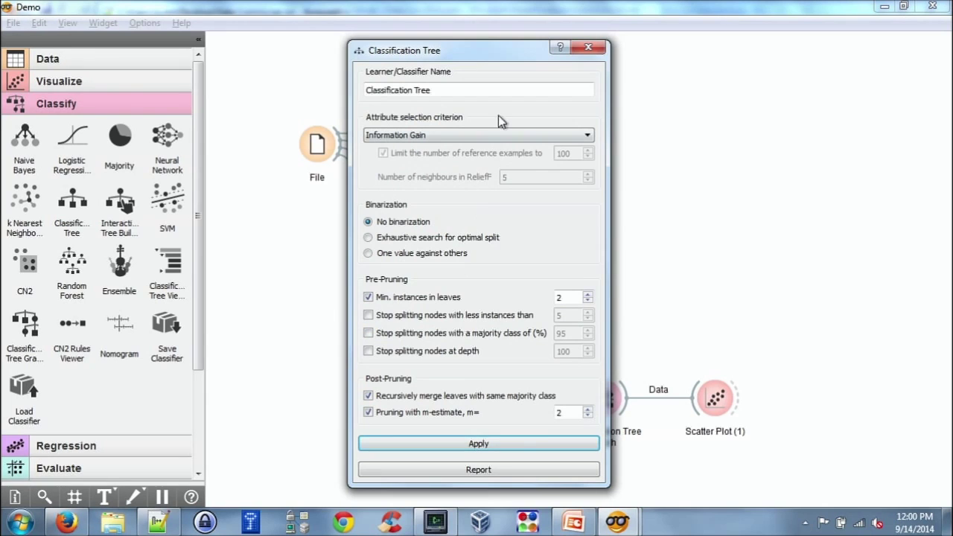
click(588, 51)
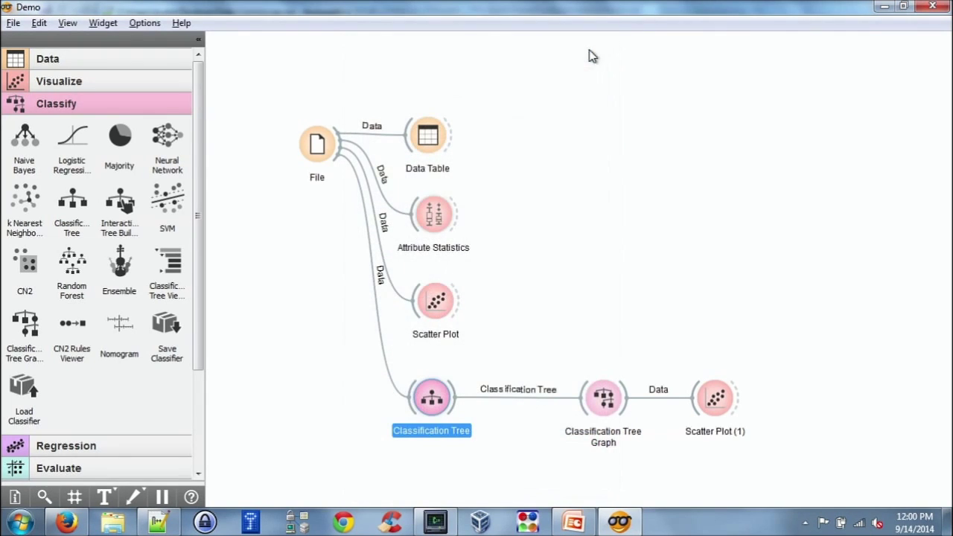
double_click(599, 398)
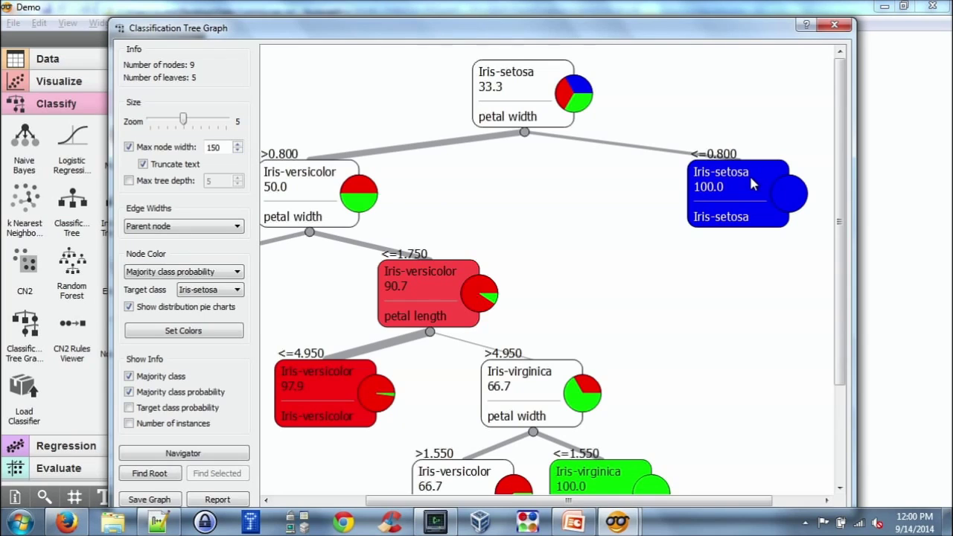
Step: Inspect the iris tree's node splits and move the tree graph window to the left
mouse_move(750, 179)
mouse_move(291, 177)
drag(736, 24, 477, 38)
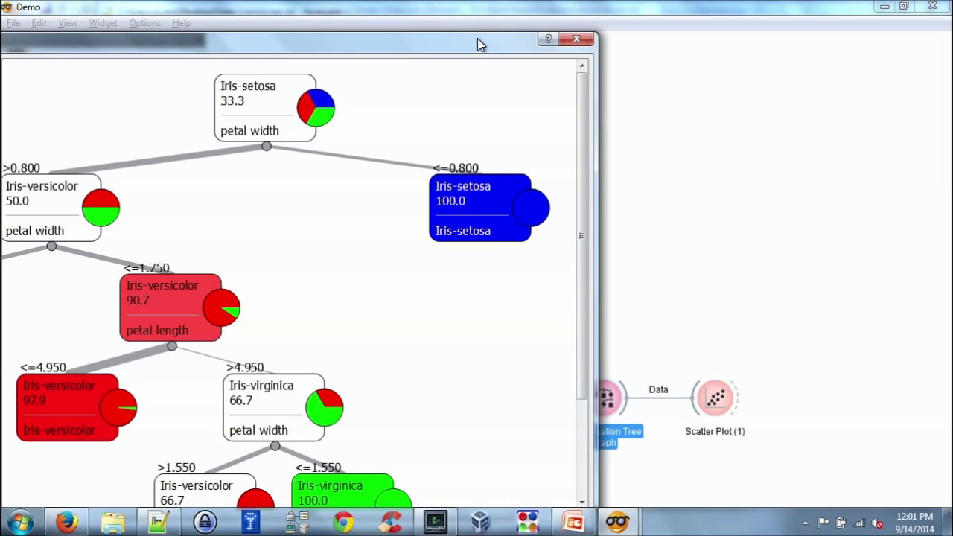
Step: Open Scatter Plot (1) and move it aside to reveal the workflow
double_click(714, 401)
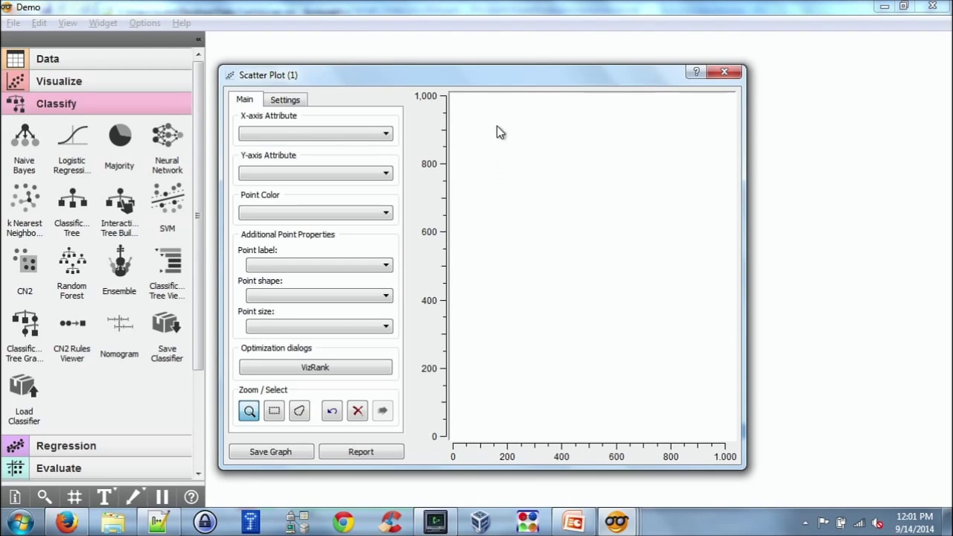
drag(513, 77, 708, 57)
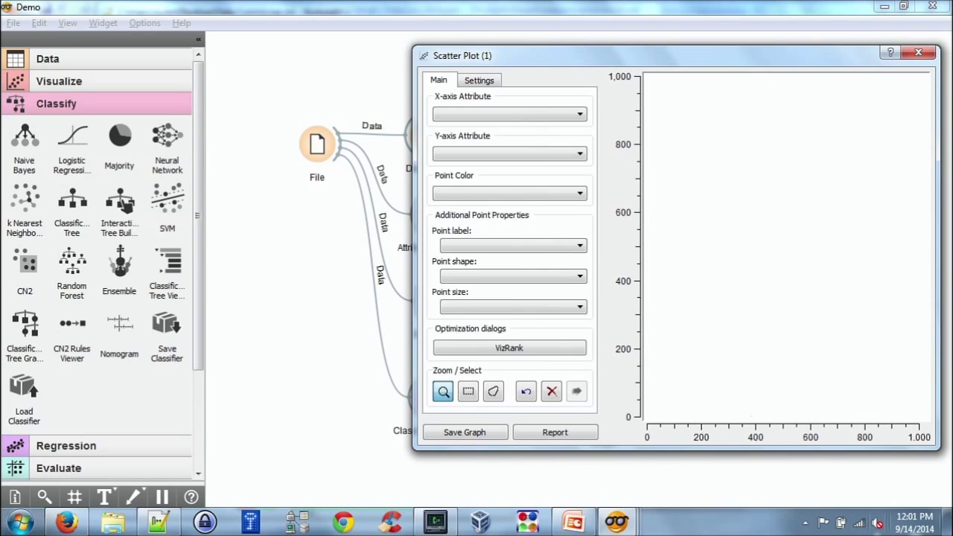
mouse_move(624, 527)
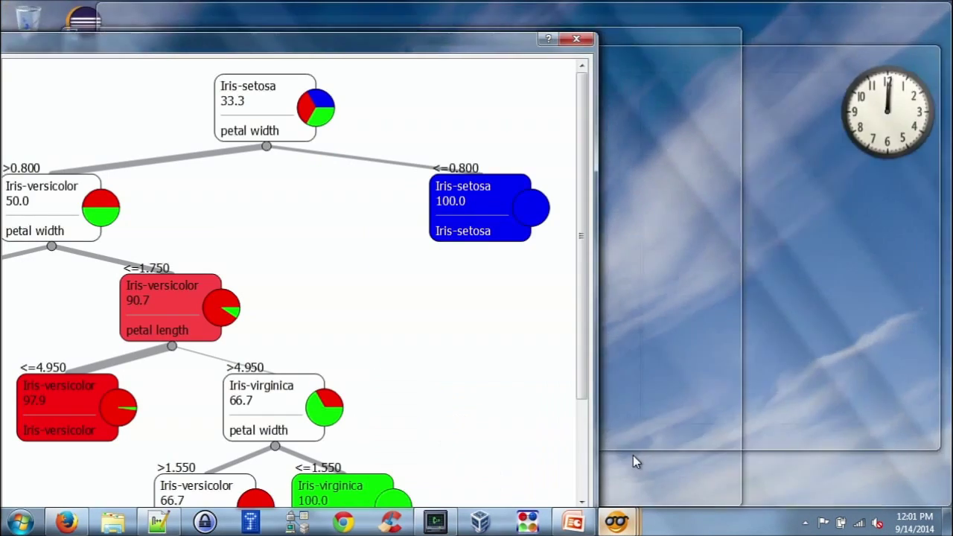
Step: Select the Iris-setosa leaf, then the >0.800 Iris-versicolor branch, to filter Scatter Plot (1), then close the tree
click(632, 455)
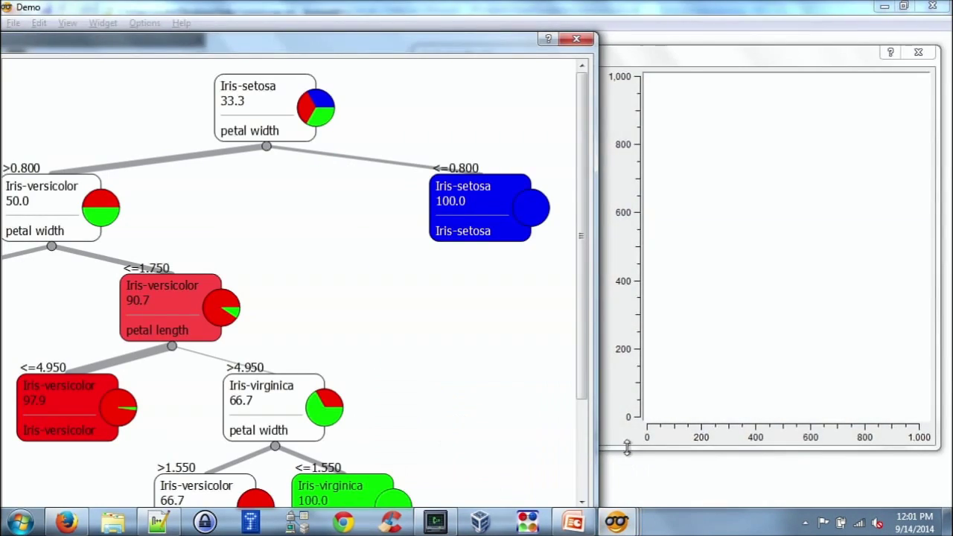
click(467, 206)
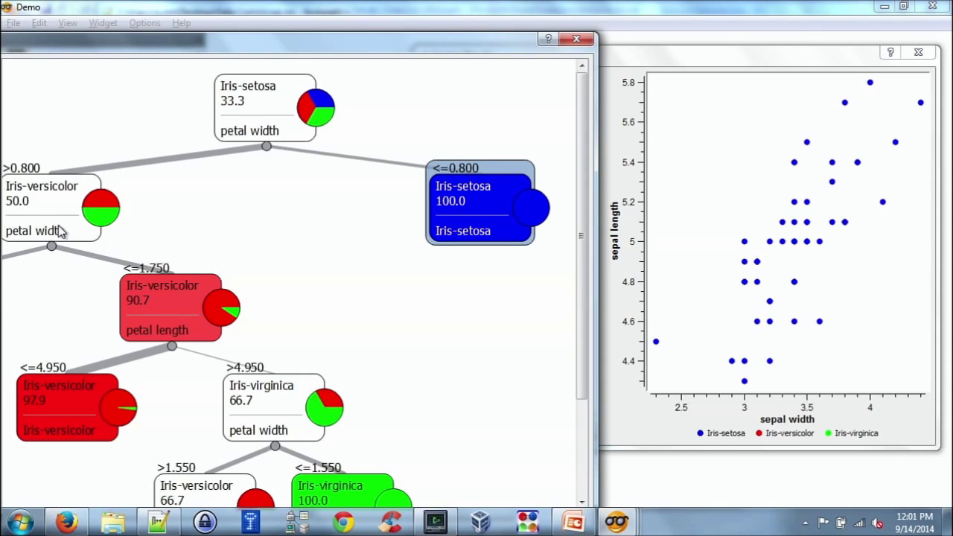
click(22, 190)
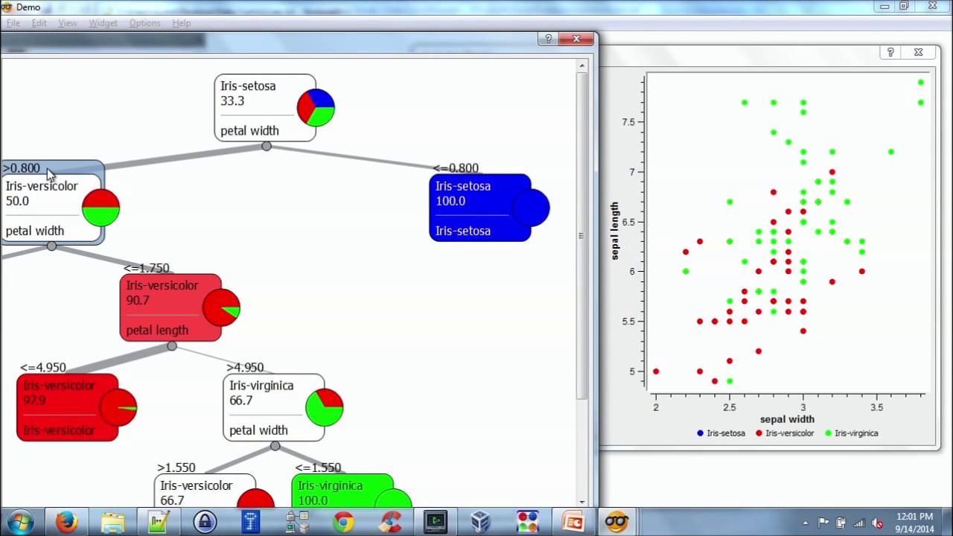
mouse_move(52, 168)
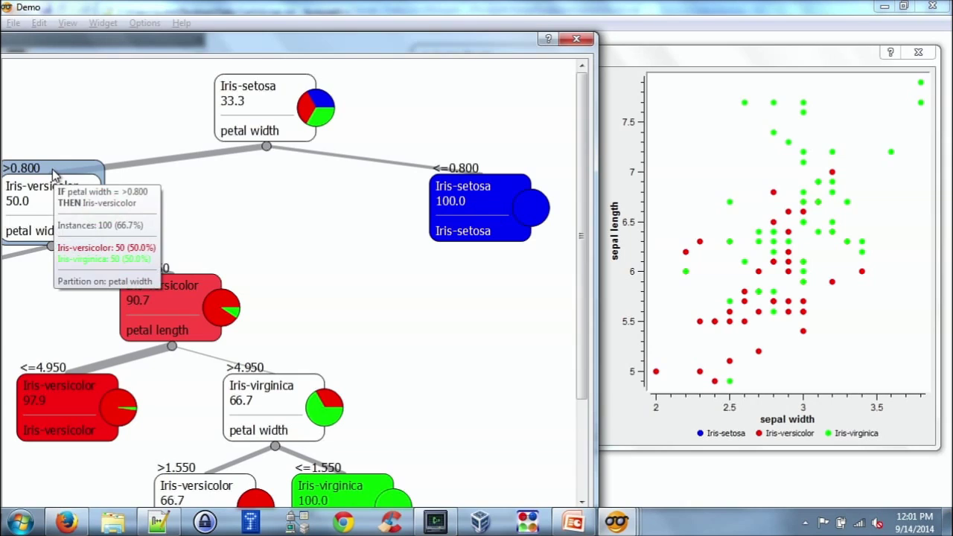
click(576, 40)
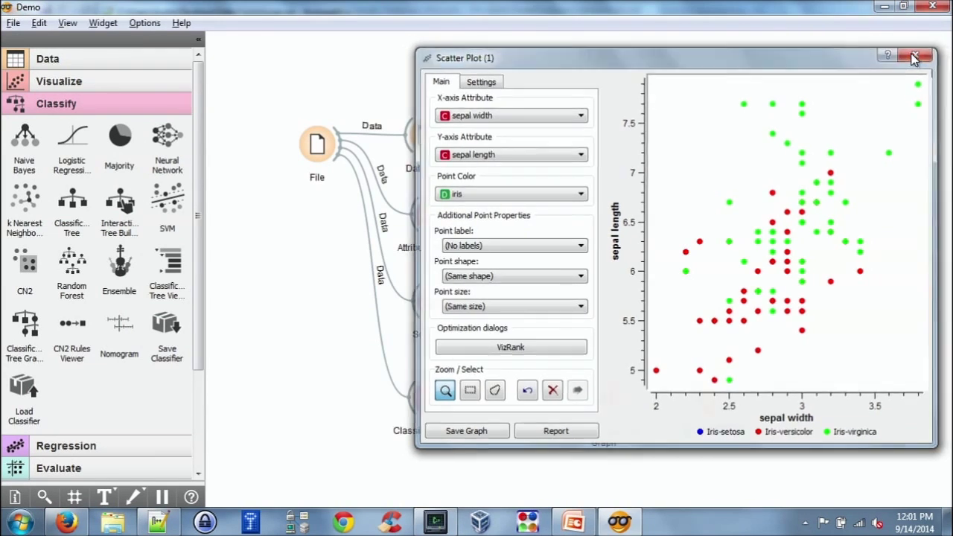
Step: Close the scatter plot and open 2_test_learners.ows, discarding the Demo scheme's changes
click(916, 55)
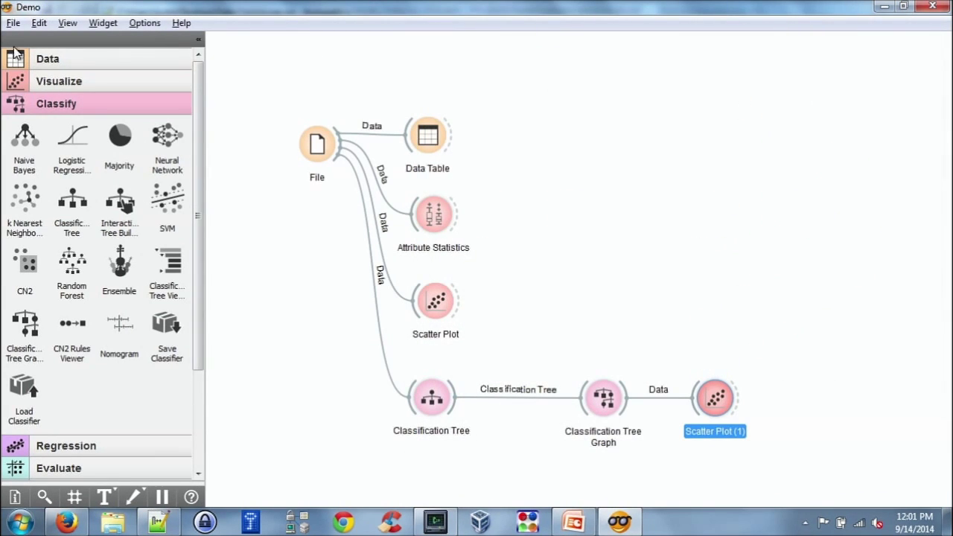
click(11, 23)
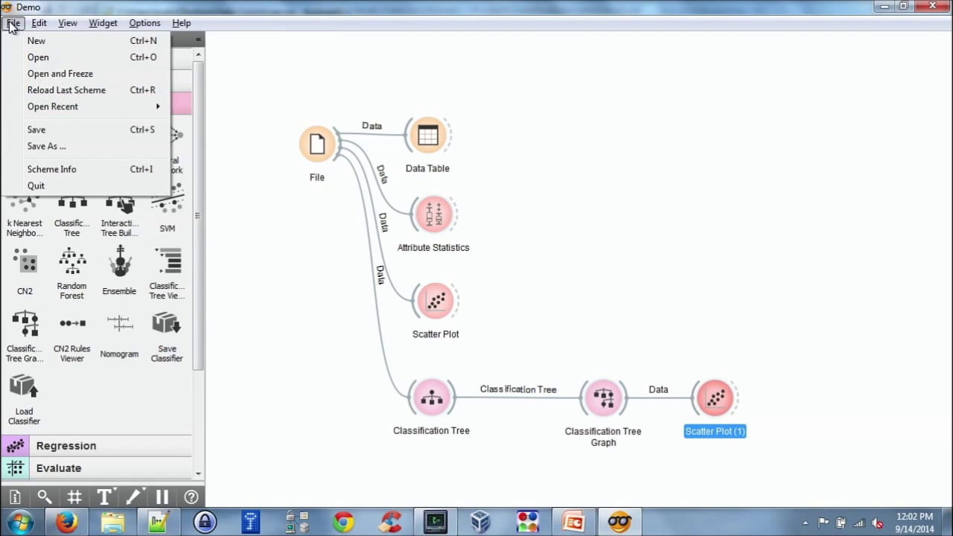
click(47, 56)
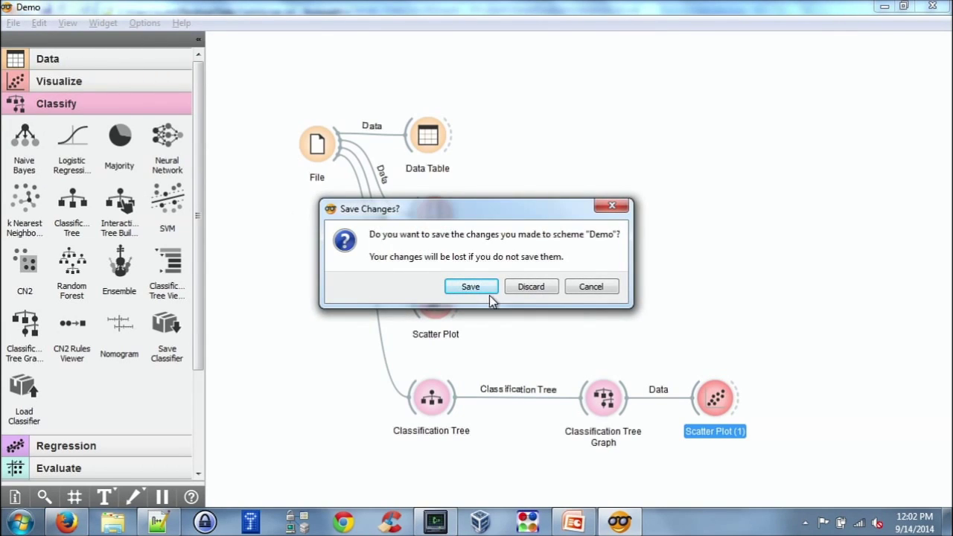
click(518, 288)
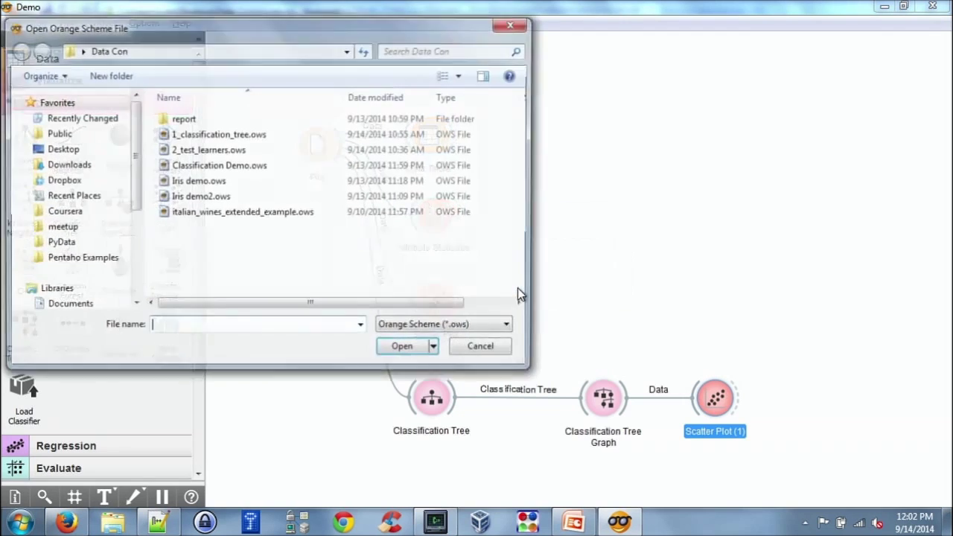
double_click(274, 151)
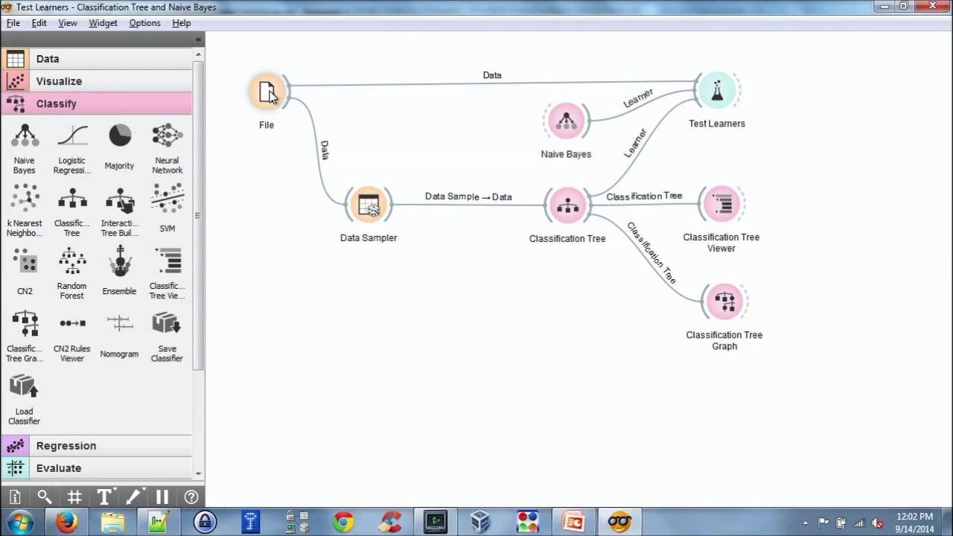
mouse_move(270, 96)
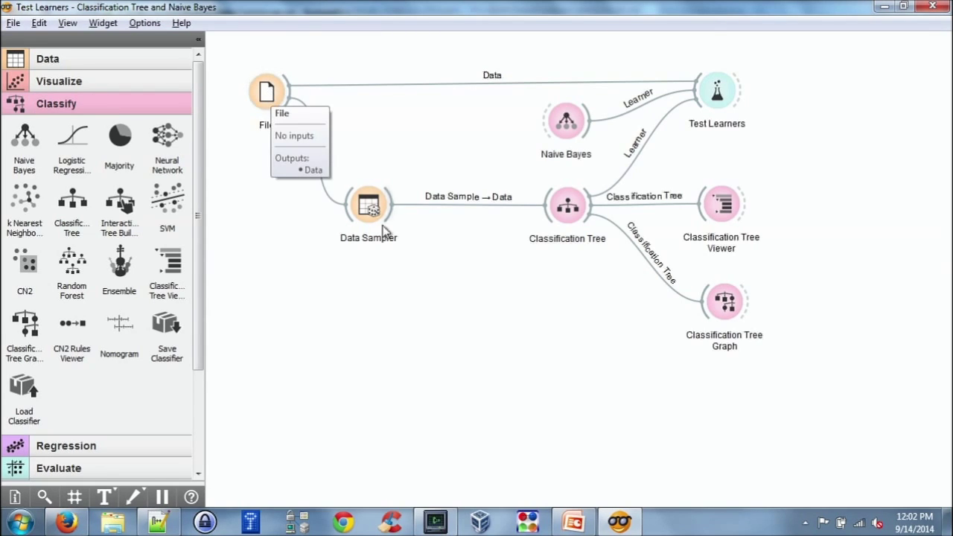
mouse_move(369, 210)
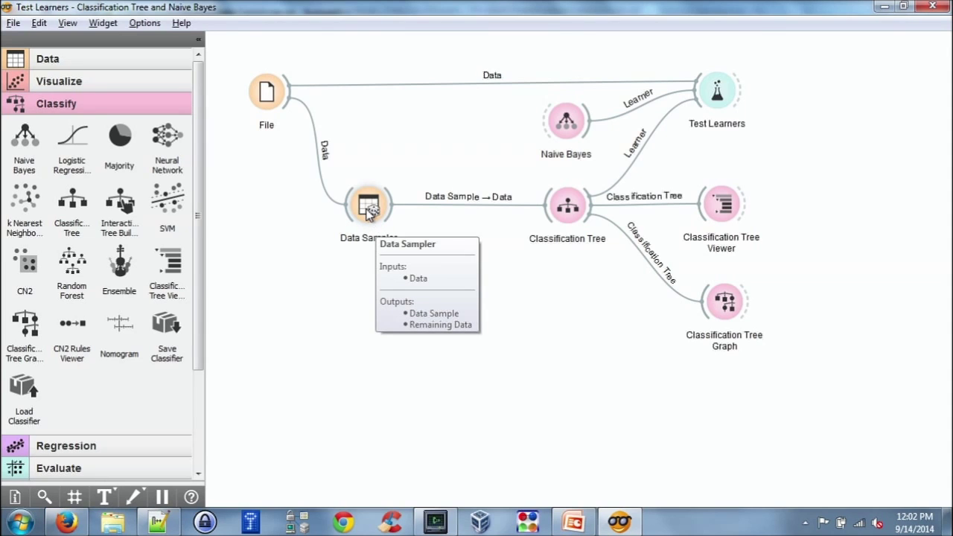
double_click(369, 211)
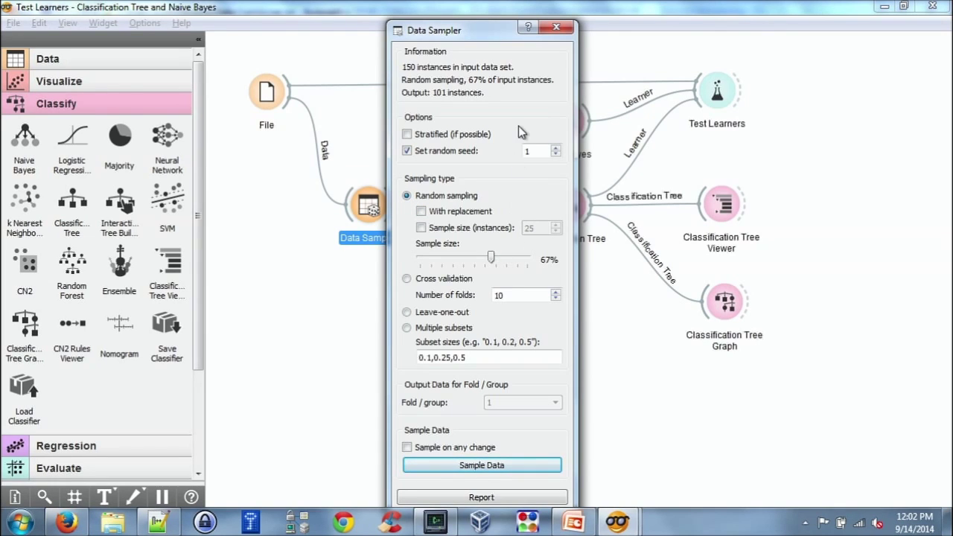
click(556, 29)
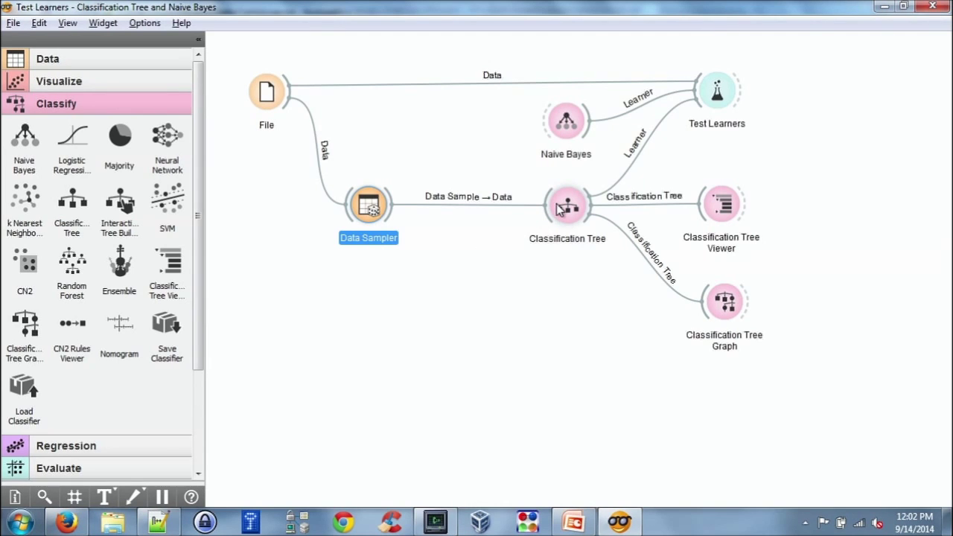
mouse_move(560, 209)
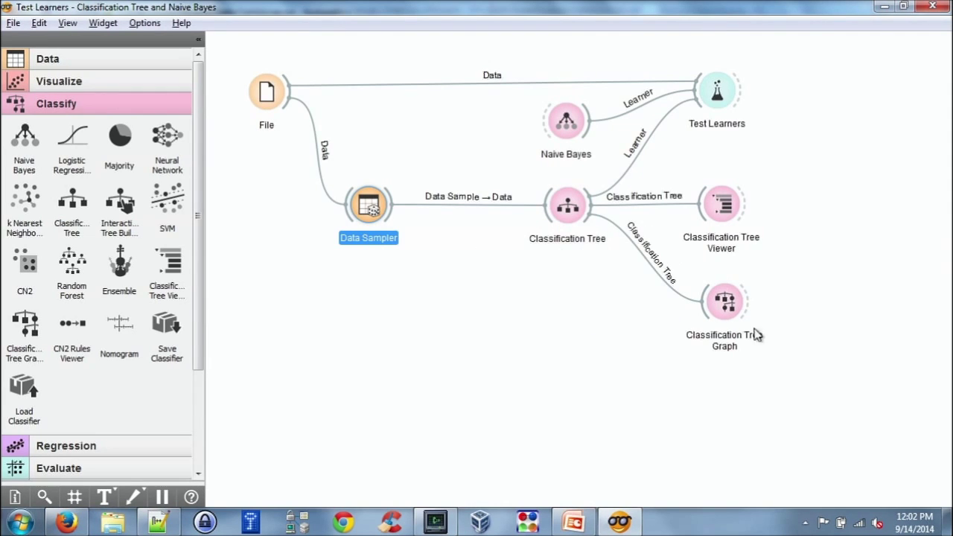
mouse_move(733, 316)
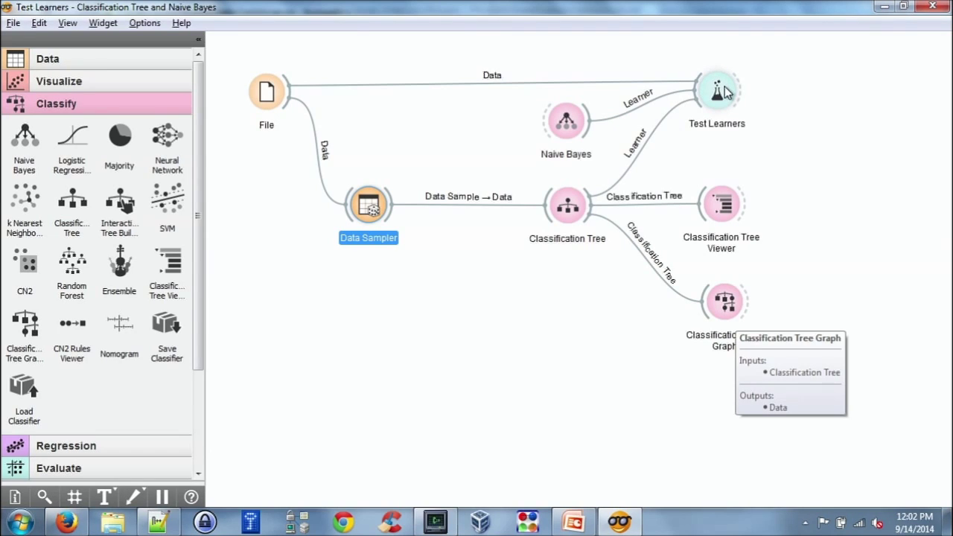
mouse_move(725, 91)
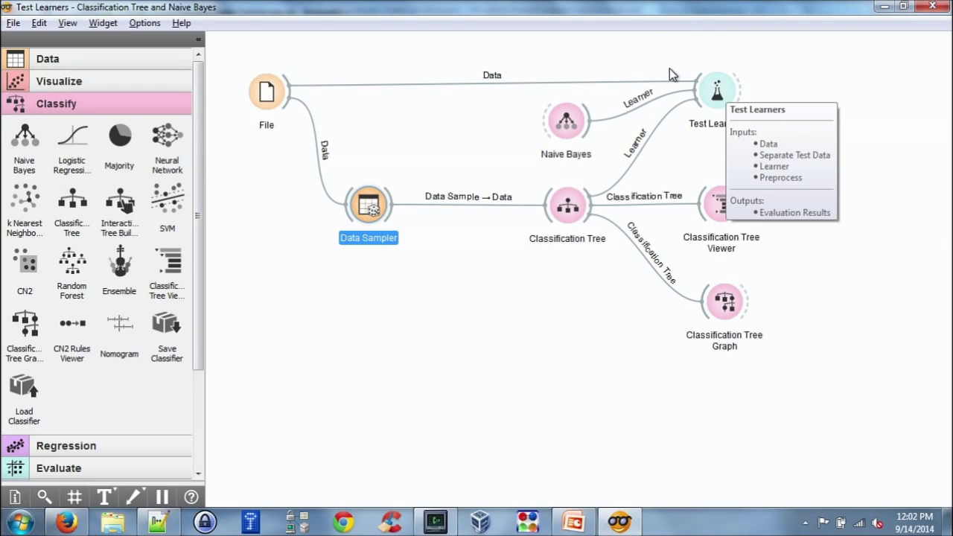
double_click(714, 89)
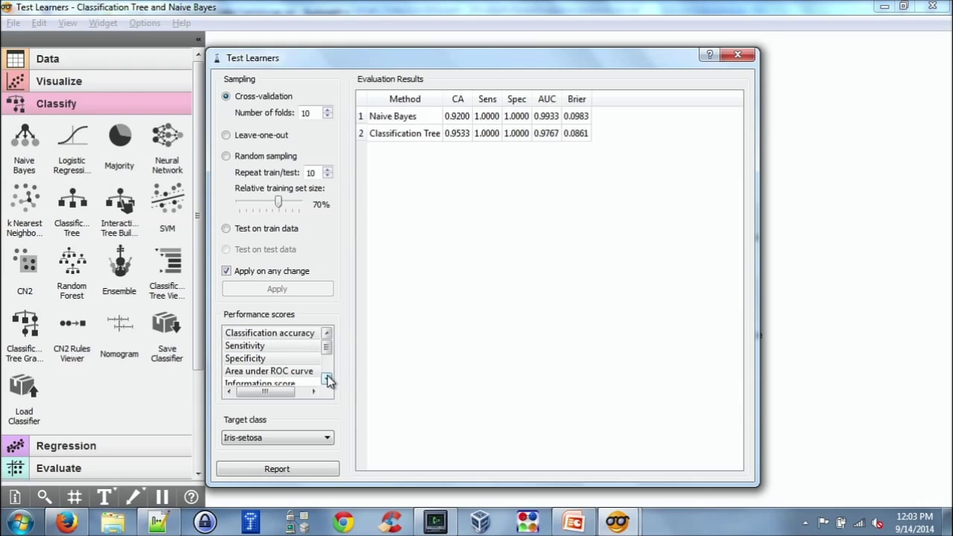
scroll(328, 379, down, 2)
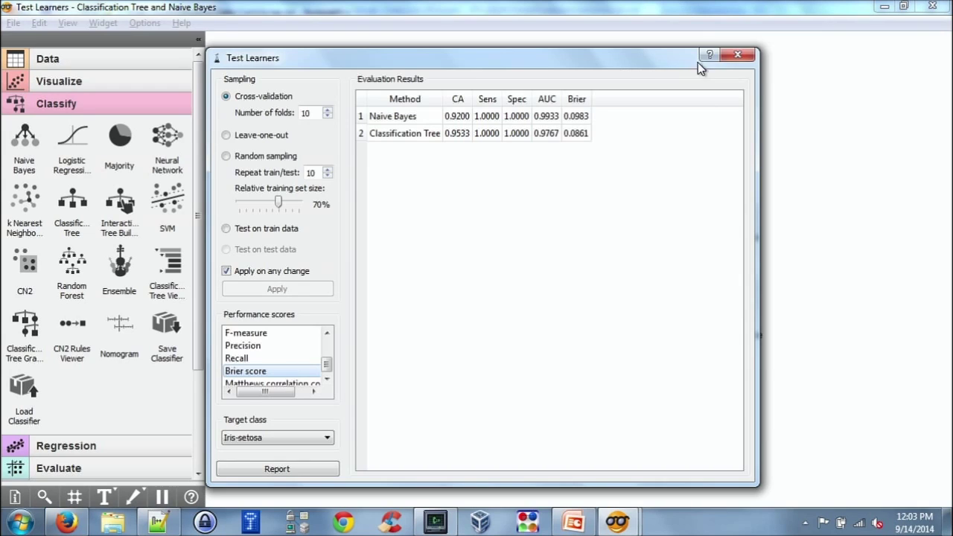
click(737, 55)
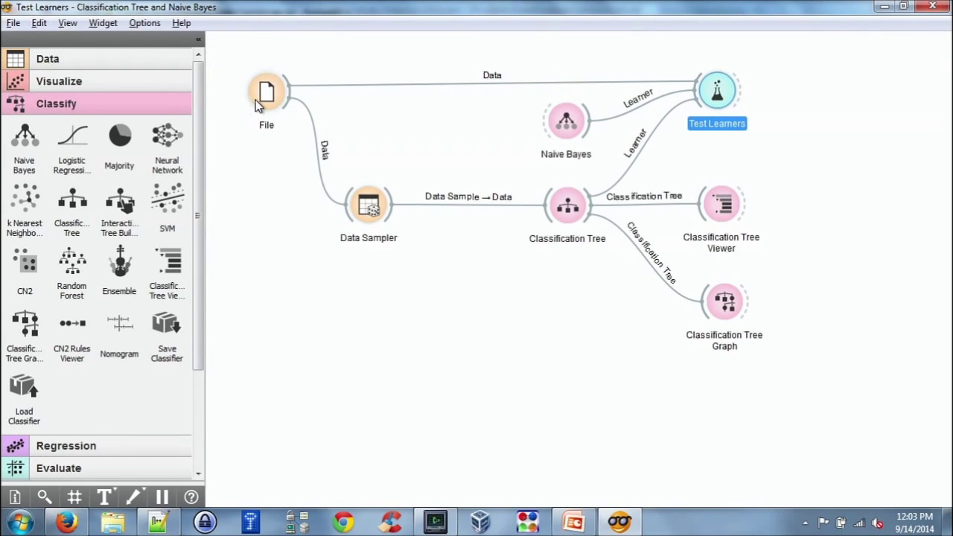
Step: Add the File widget's loaded iris data file to the report
mouse_move(259, 105)
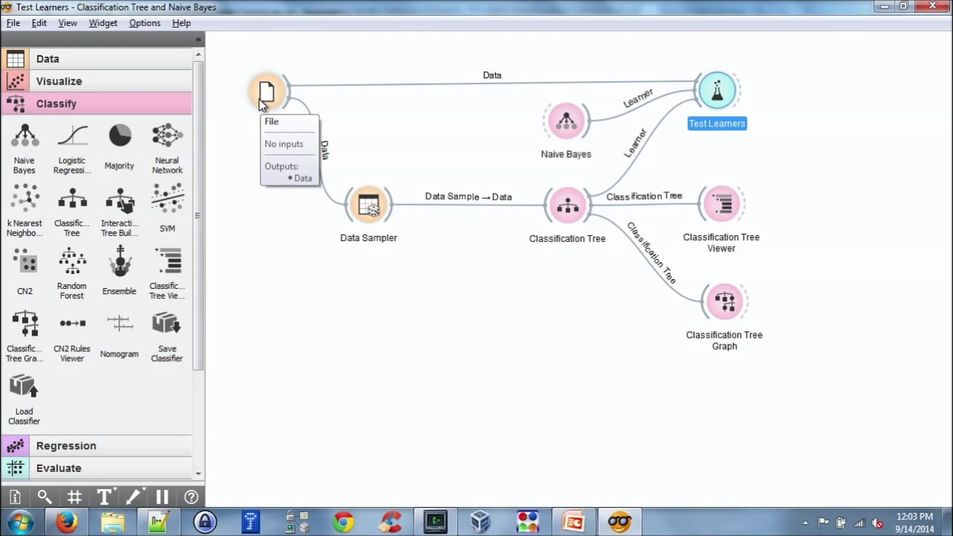
double_click(262, 104)
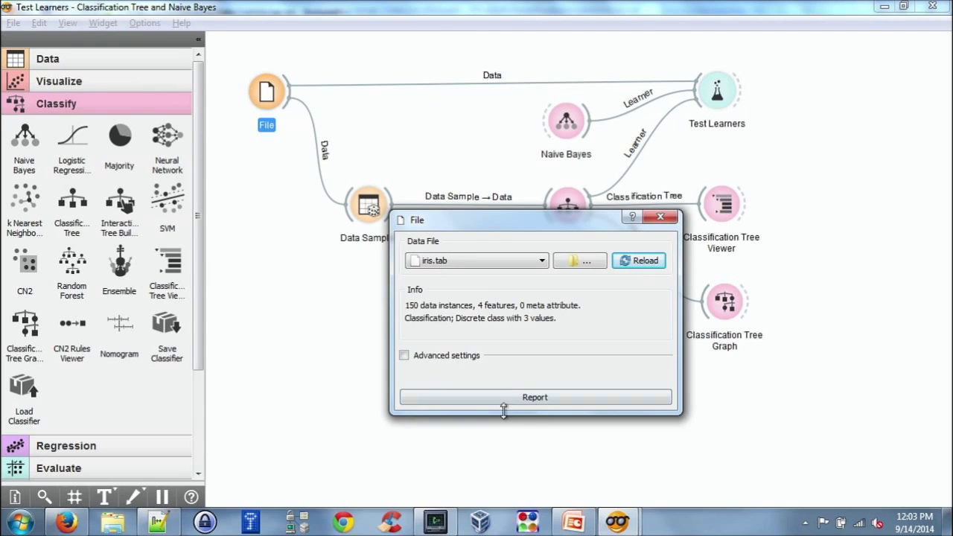
click(535, 397)
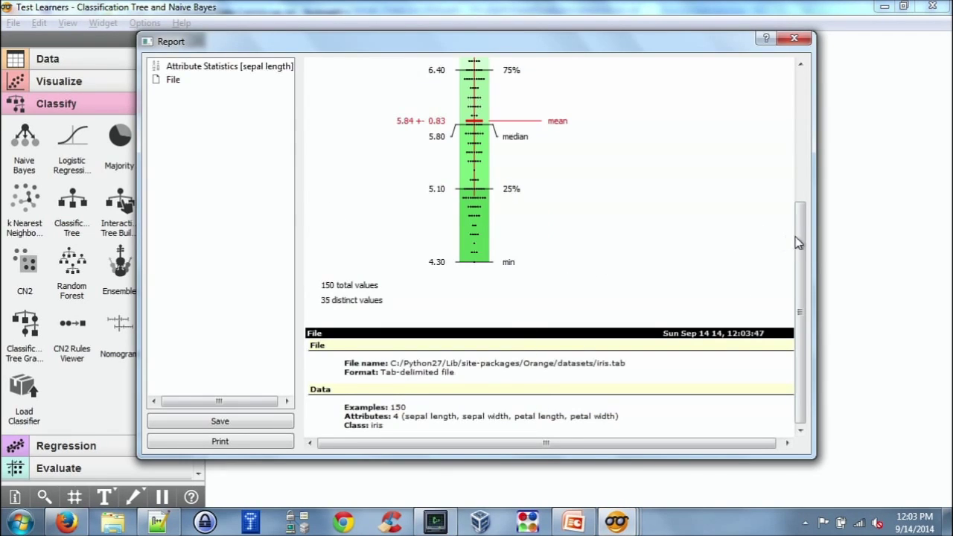
drag(800, 244, 838, 316)
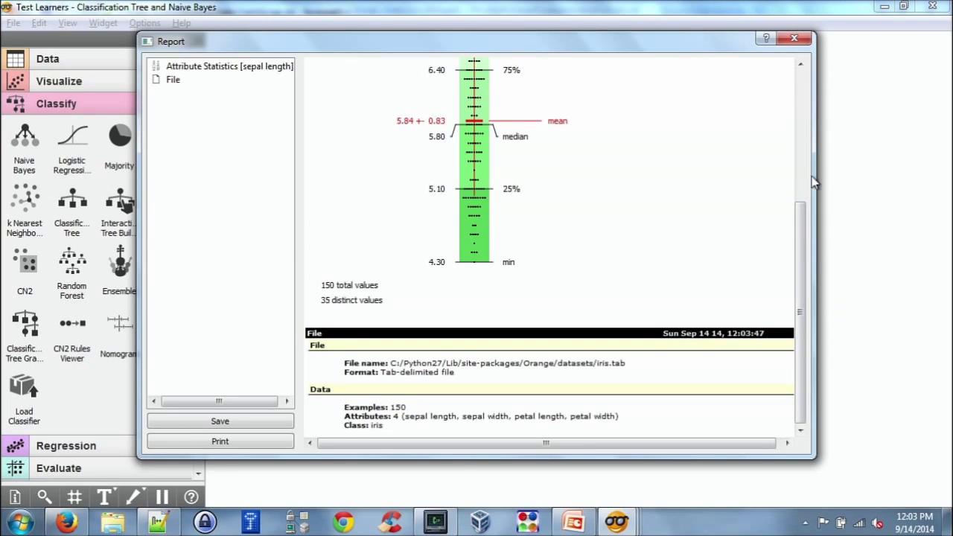
click(802, 40)
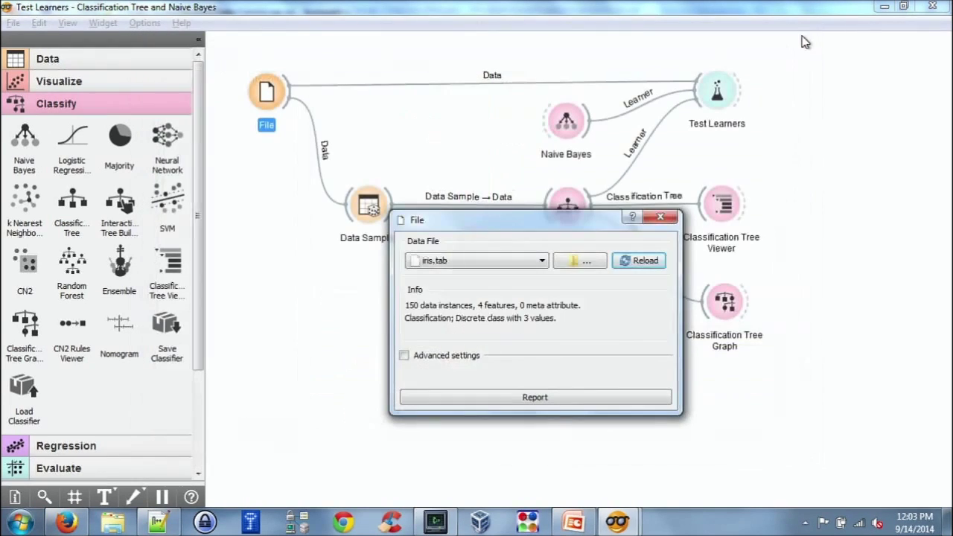
click(660, 217)
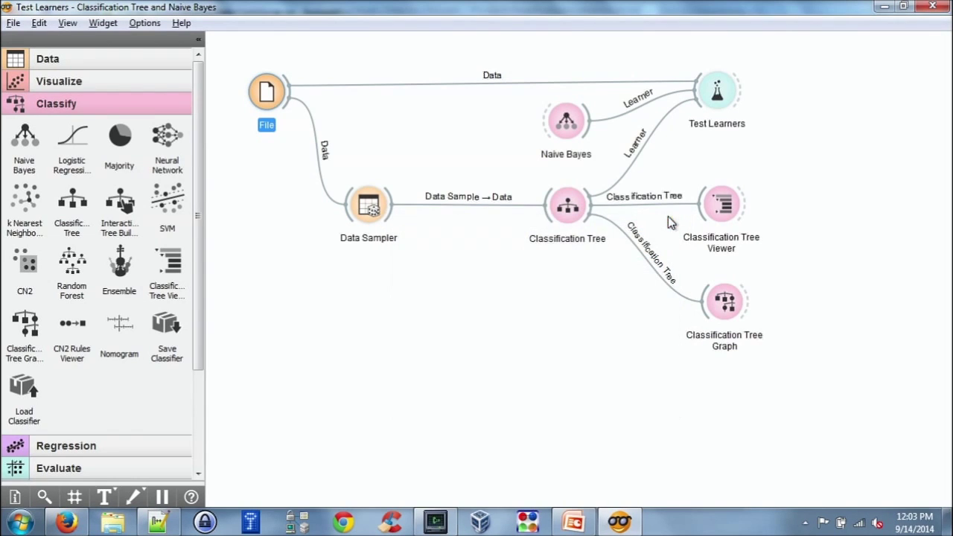
Step: Add the Data Sampler's random 67% sample (seed 1, 101 of 150 examples) to the report
double_click(369, 209)
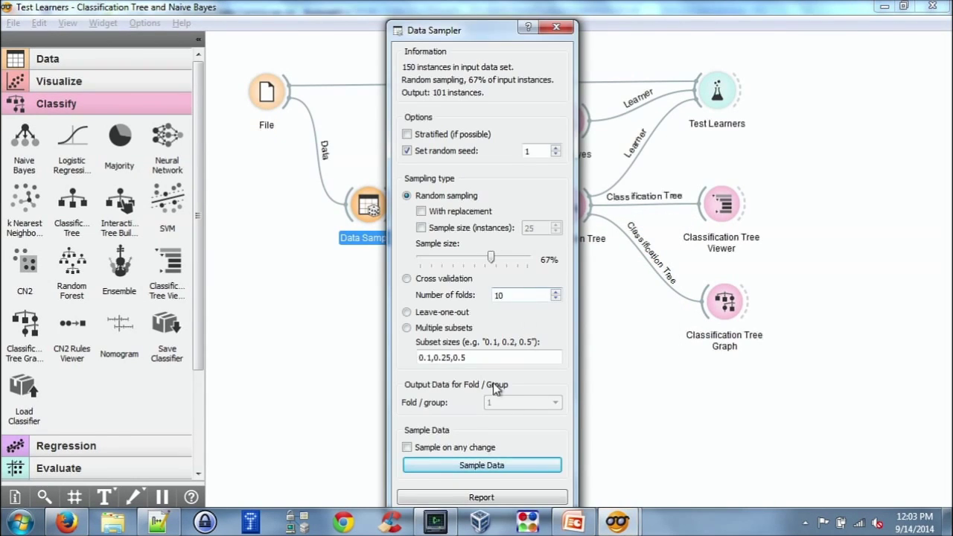
mouse_move(448, 530)
mouse_move(426, 480)
click(432, 498)
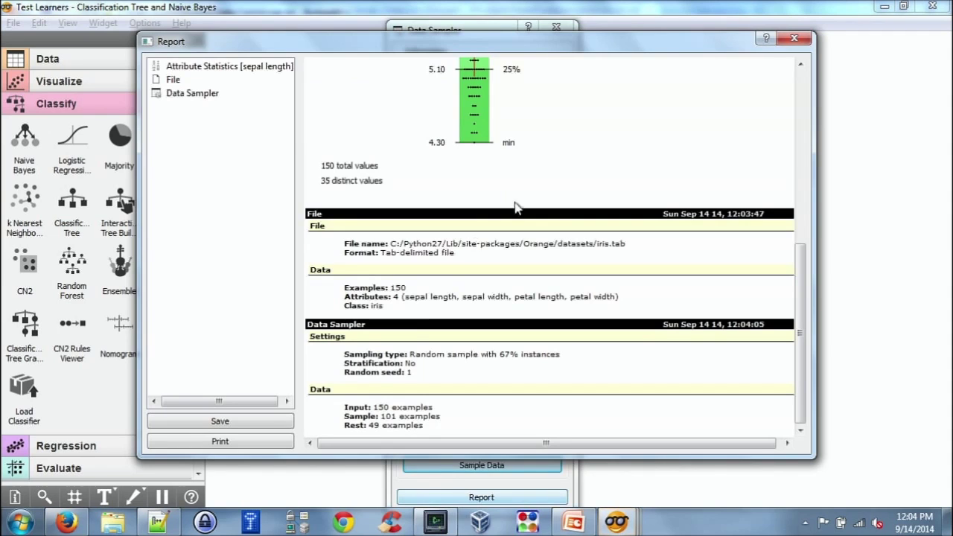
click(794, 40)
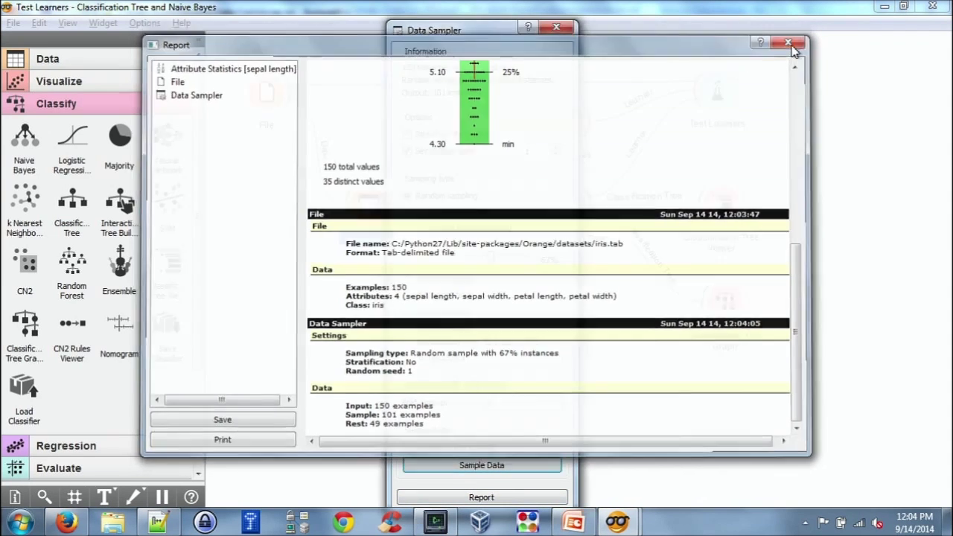
click(562, 30)
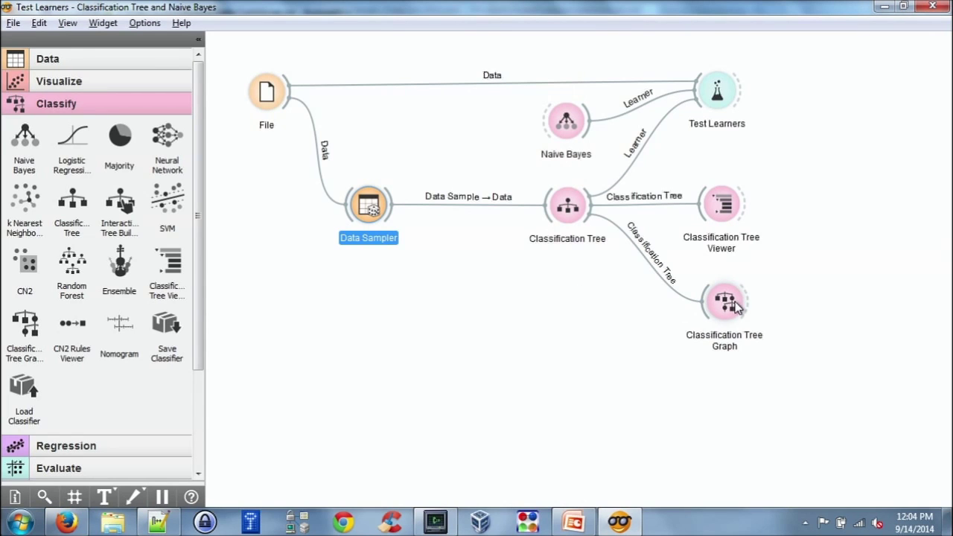
Step: Report the 7-node, 4-leaf iris tree from Classification Tree Graph, then close both windows
double_click(726, 302)
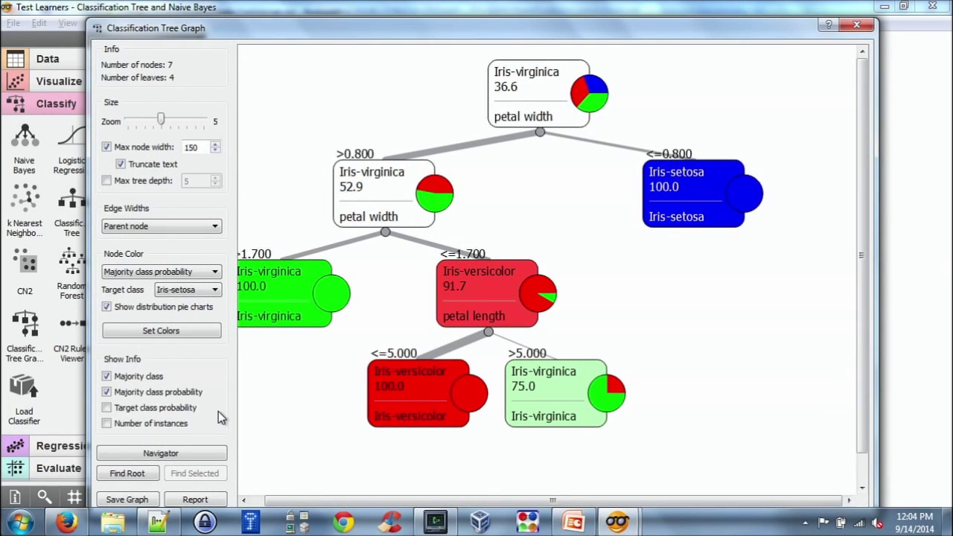
click(195, 499)
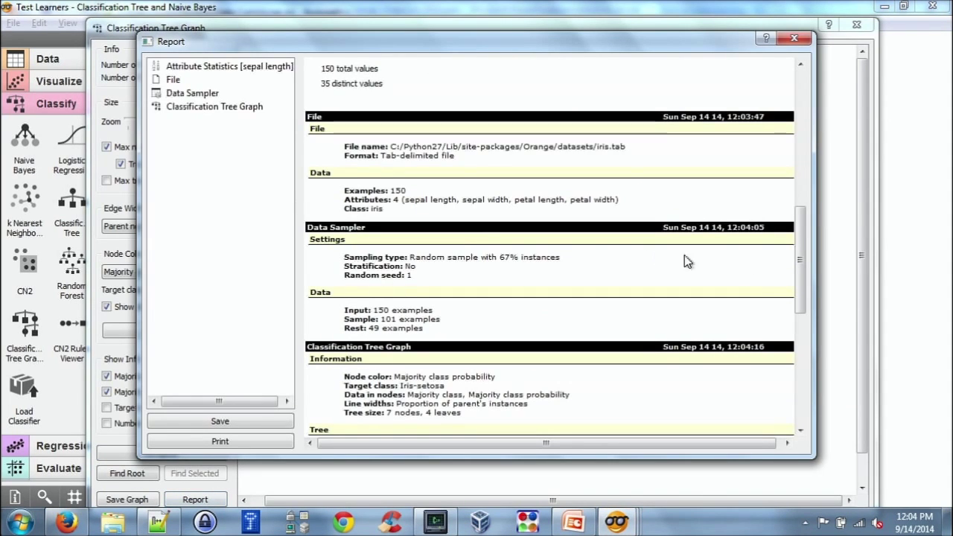
drag(799, 283, 838, 402)
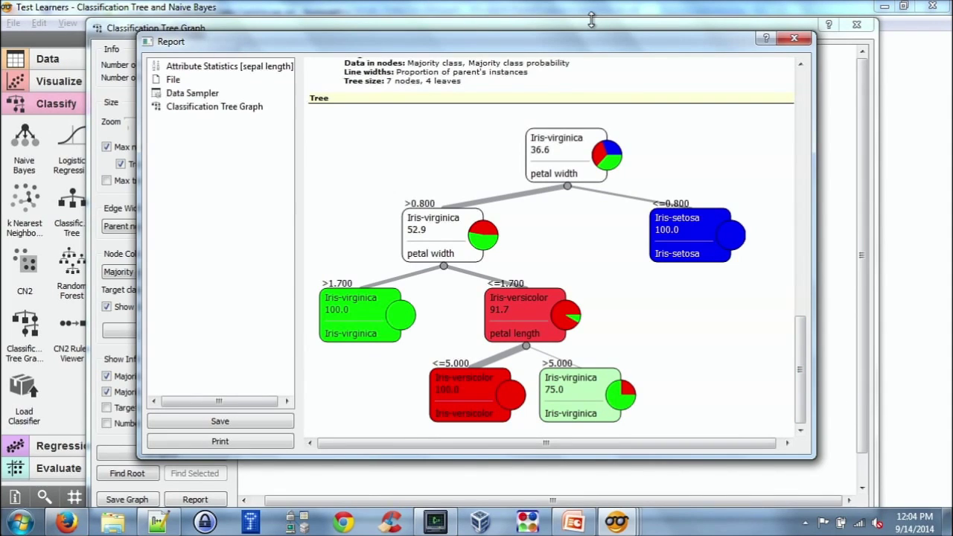
click(794, 38)
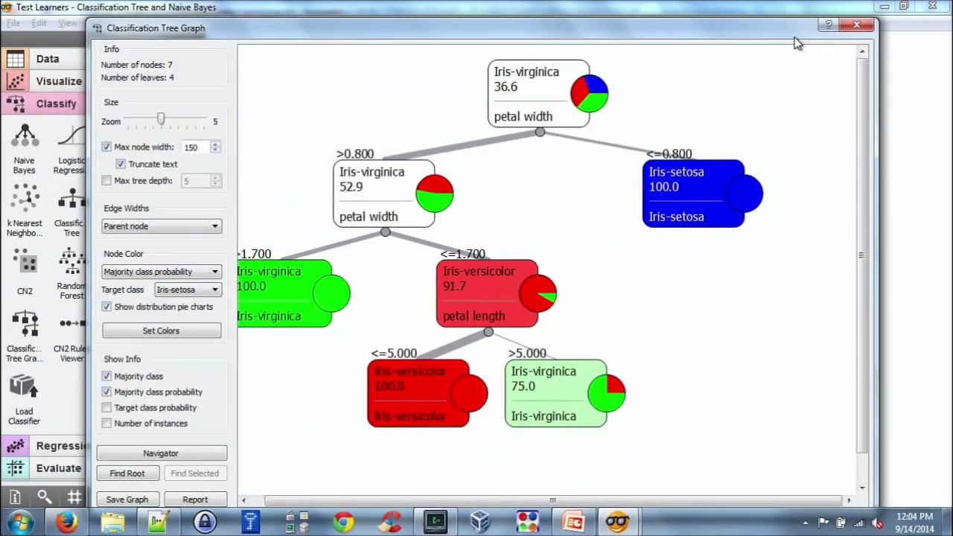
click(856, 28)
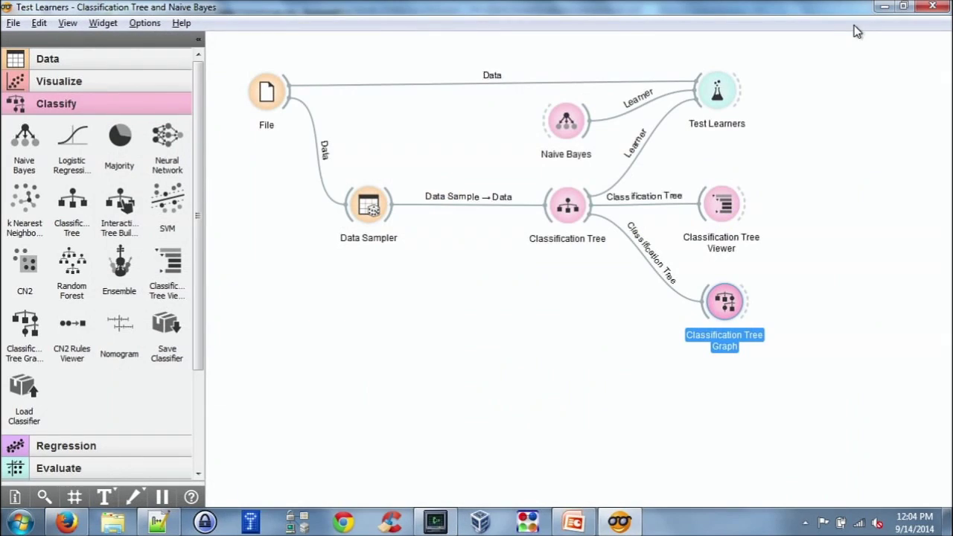
click(516, 287)
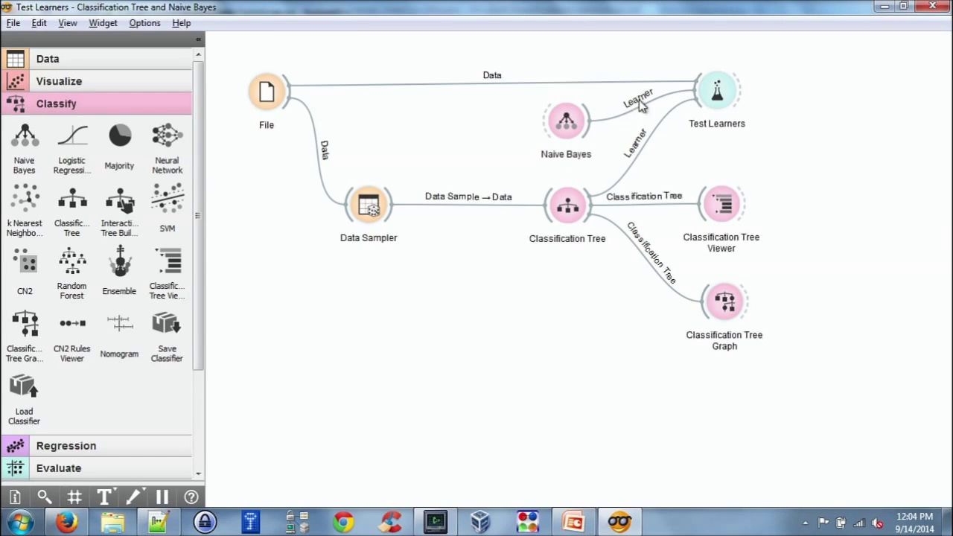
Step: Review Test Learners' cross-validation scores, then switch the evaluation to leave-one-out
double_click(718, 96)
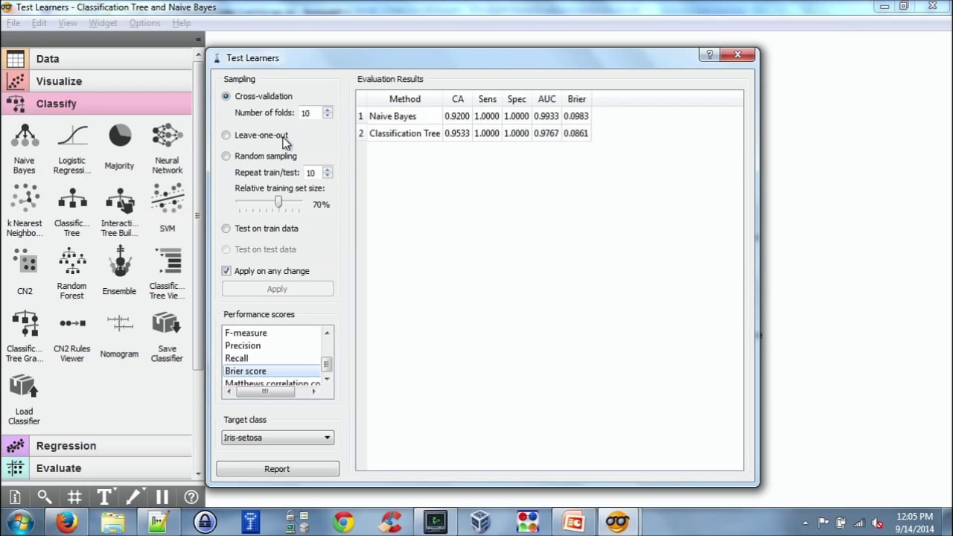
click(225, 135)
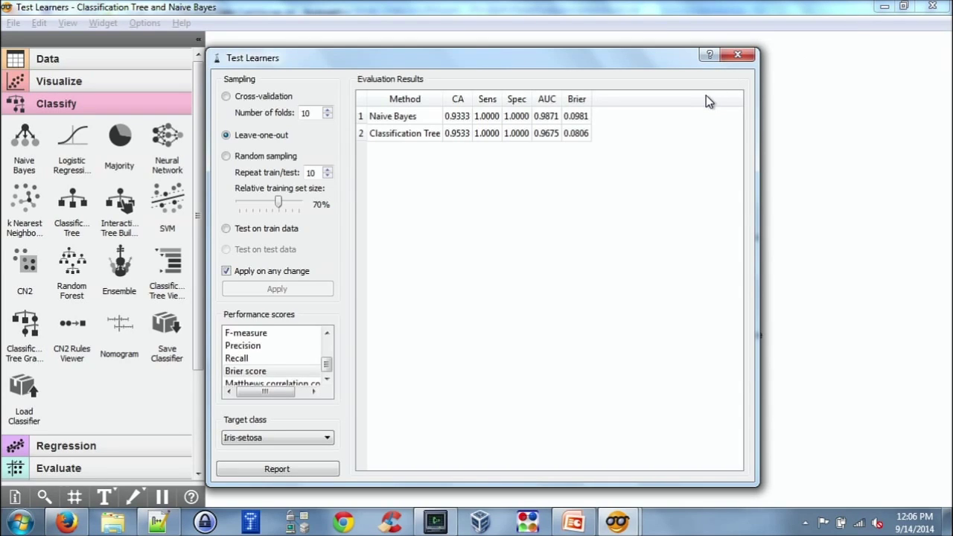
Step: Close Test Learners after reviewing leave-one-out CA: Naive Bayes 0.9333, Classification Tree 0.9533
click(736, 56)
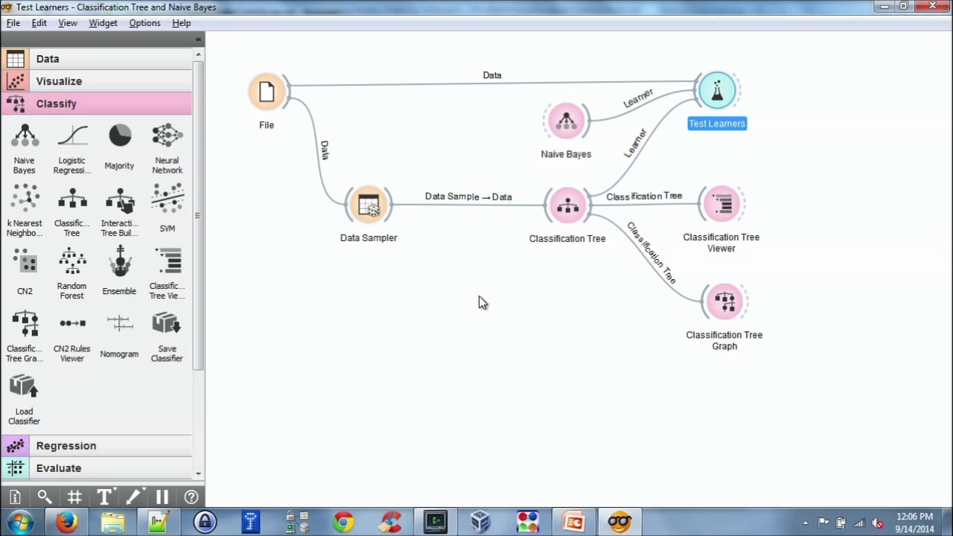
Step: Bring up Notepad++, view the orange_basic_stats.py script, then minimize the editor
click(159, 523)
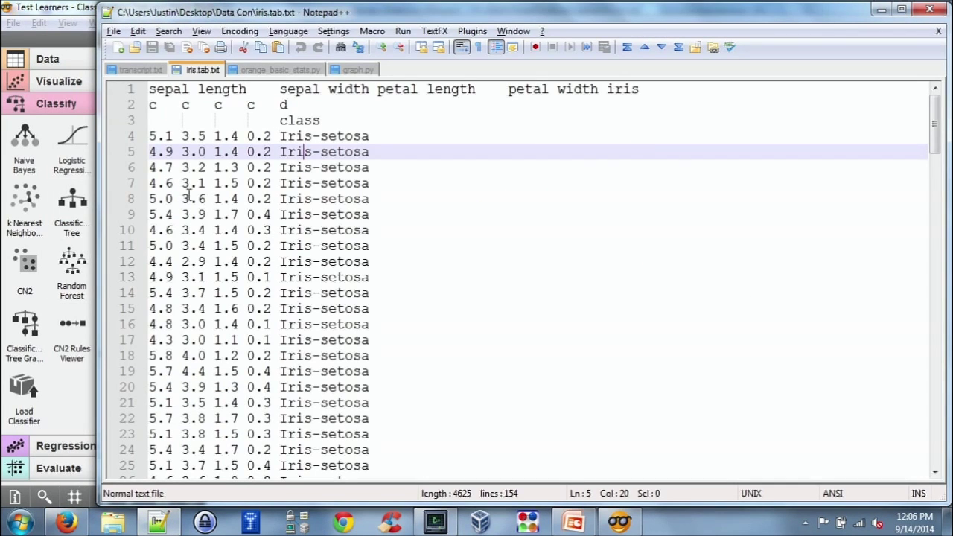
click(287, 72)
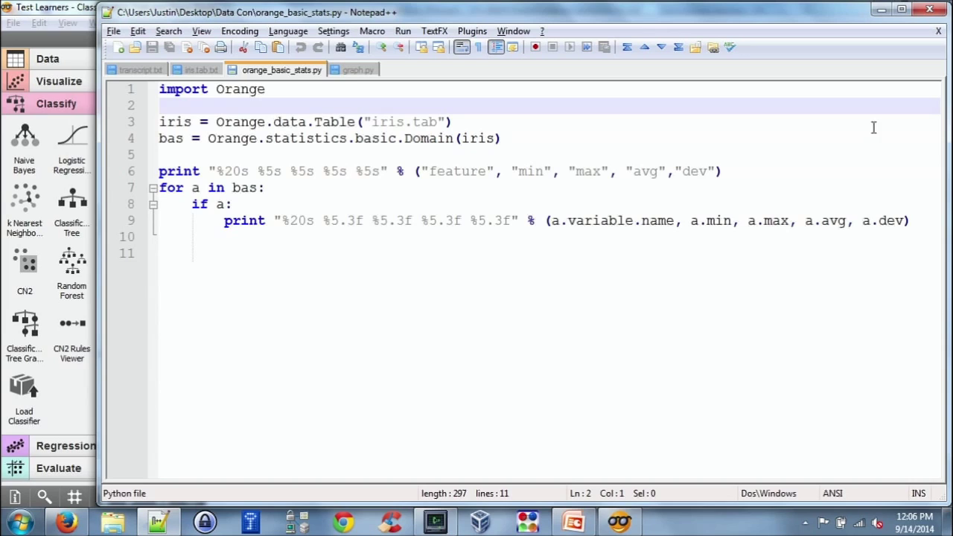
click(880, 10)
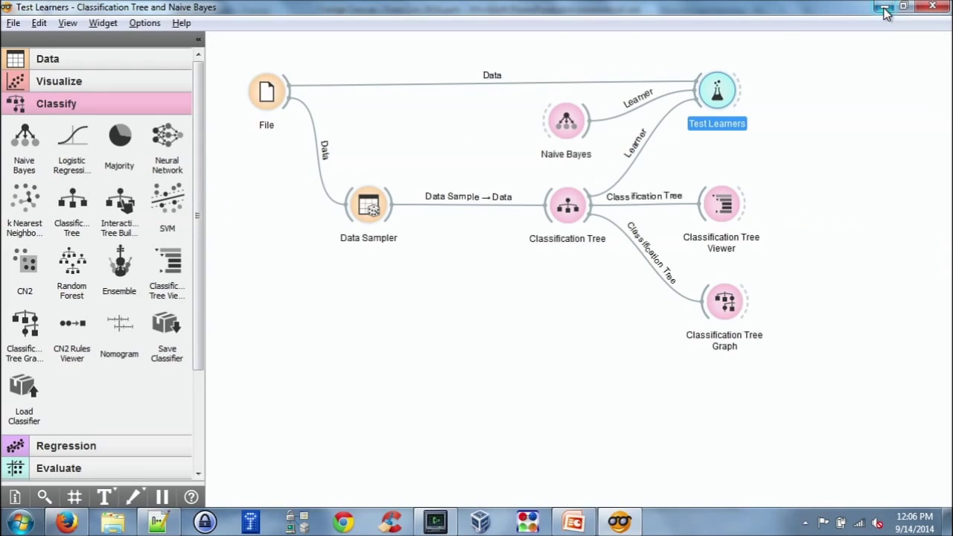
Step: Clear the canvas selection, then switch to the PowerPoint deck and advance to slide 16, Resources
click(513, 346)
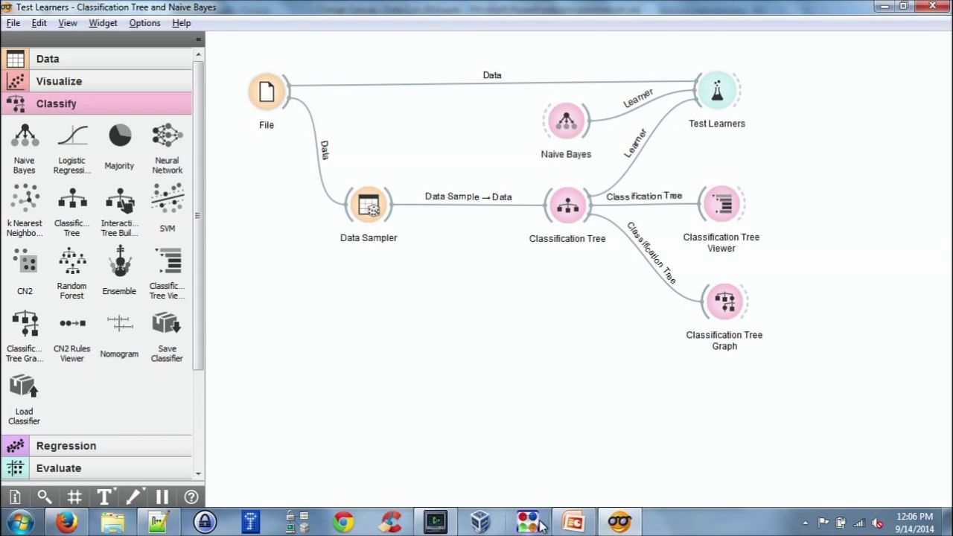
click(570, 523)
key(Page_Down)
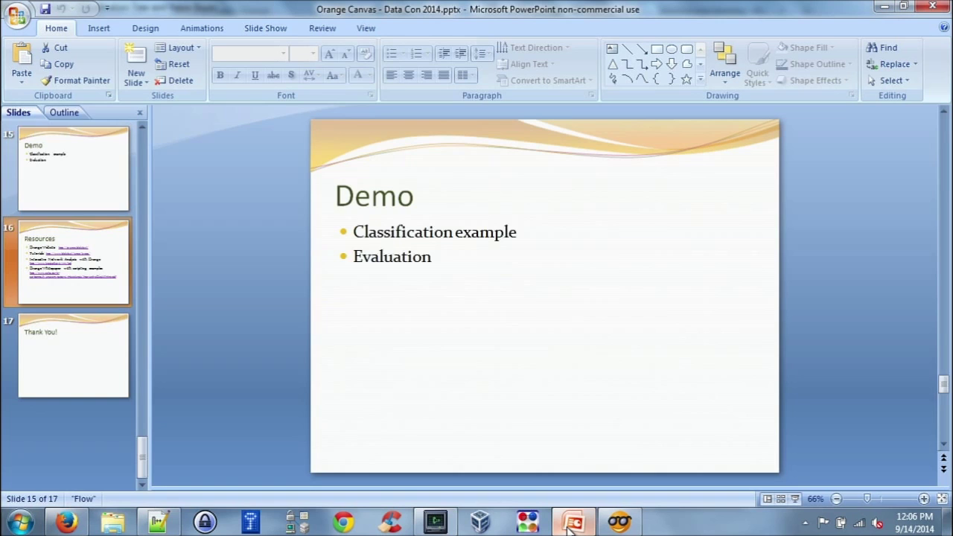